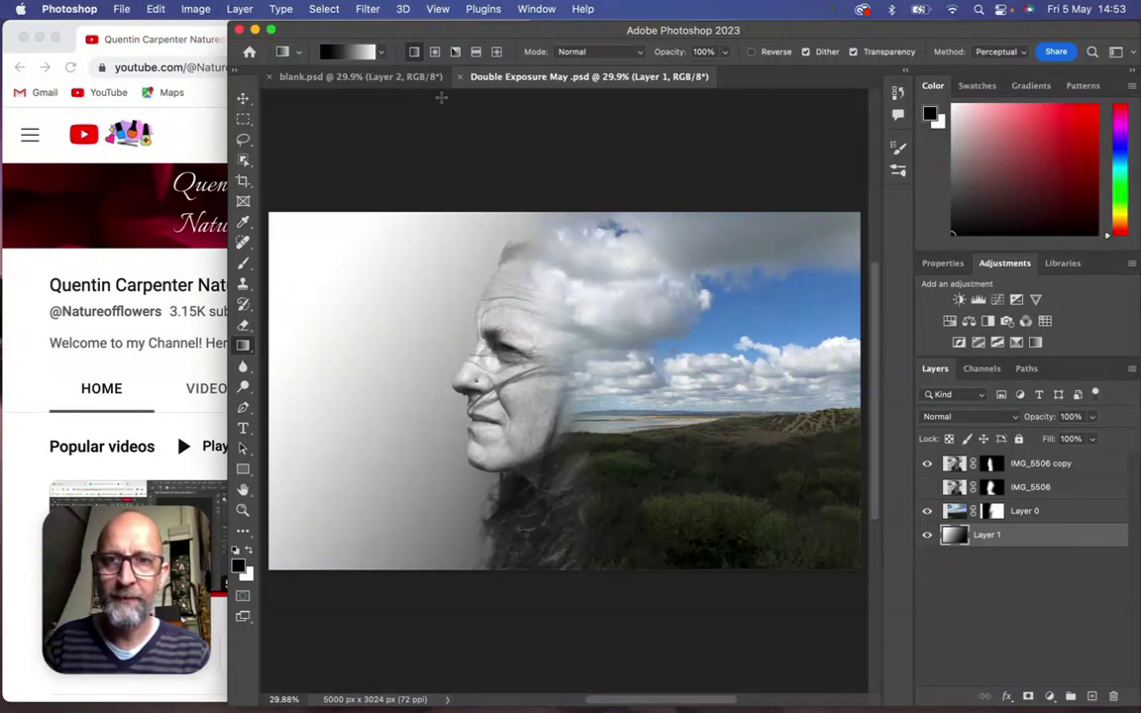
- Make blank.psd the active document instead of the Double Exposure May composite
{"action": "left_click", "coordinate": [377, 77]}
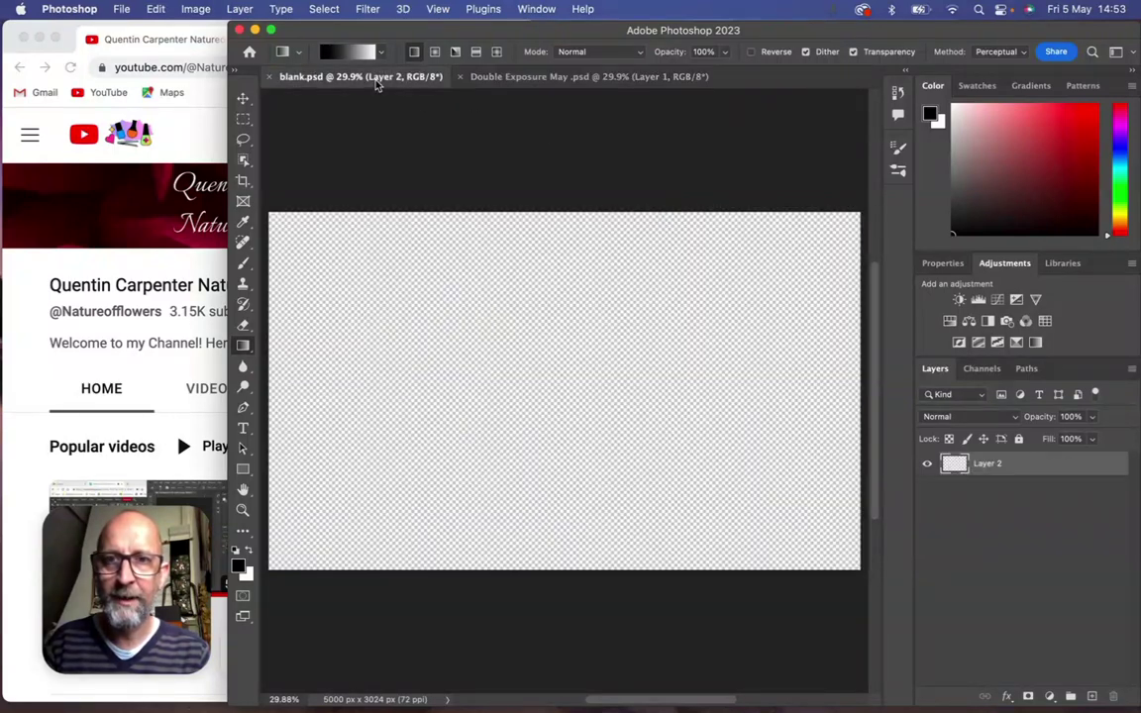
- Place IMG_5232.JPG embedded into blank.psd, shifted about 680 px to the right
{"action": "left_click", "coordinate": [120, 9]}
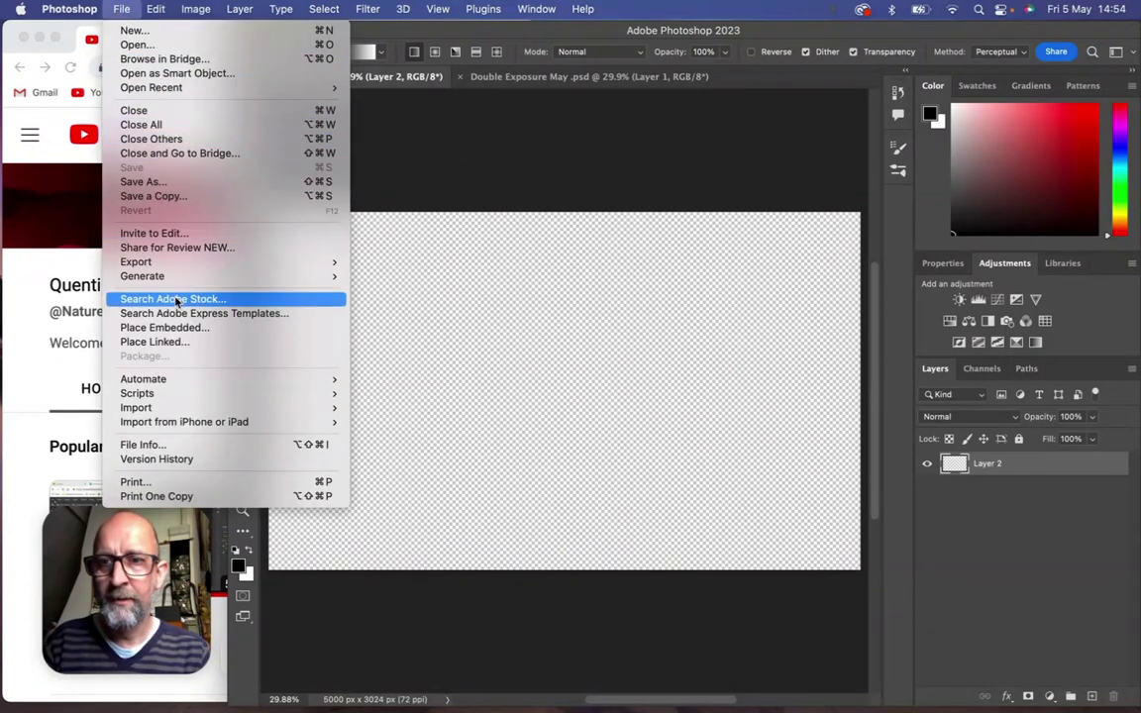
{"action": "left_click", "coordinate": [185, 329]}
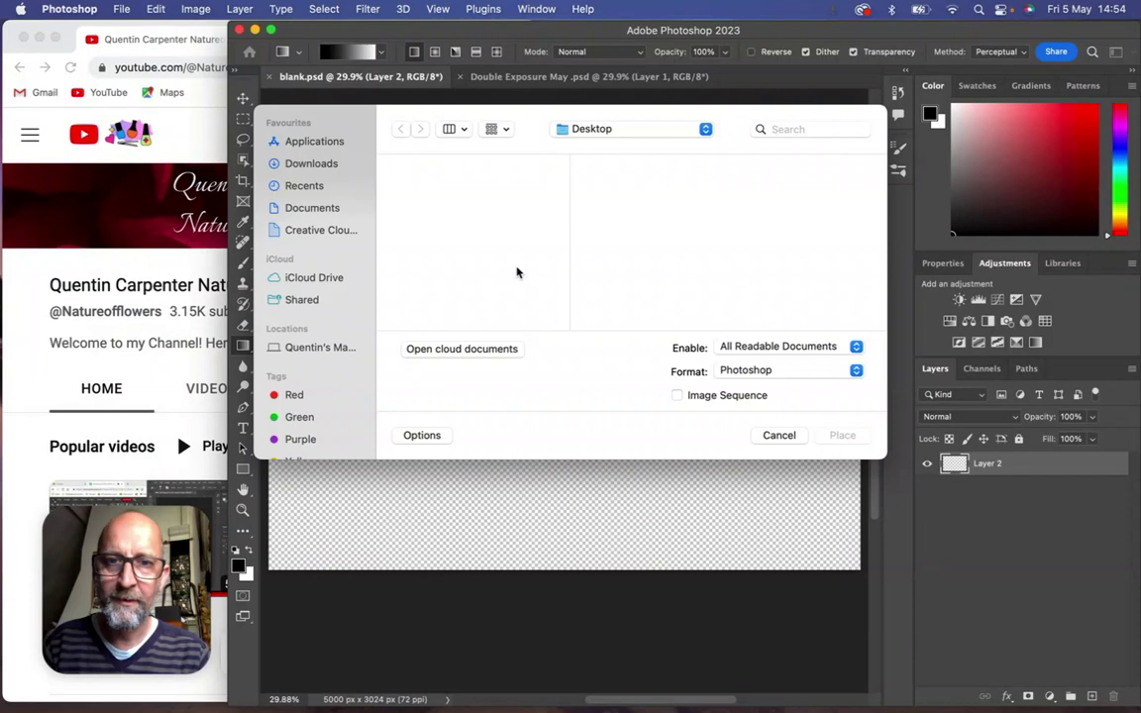
{"action": "left_click", "coordinate": [465, 203]}
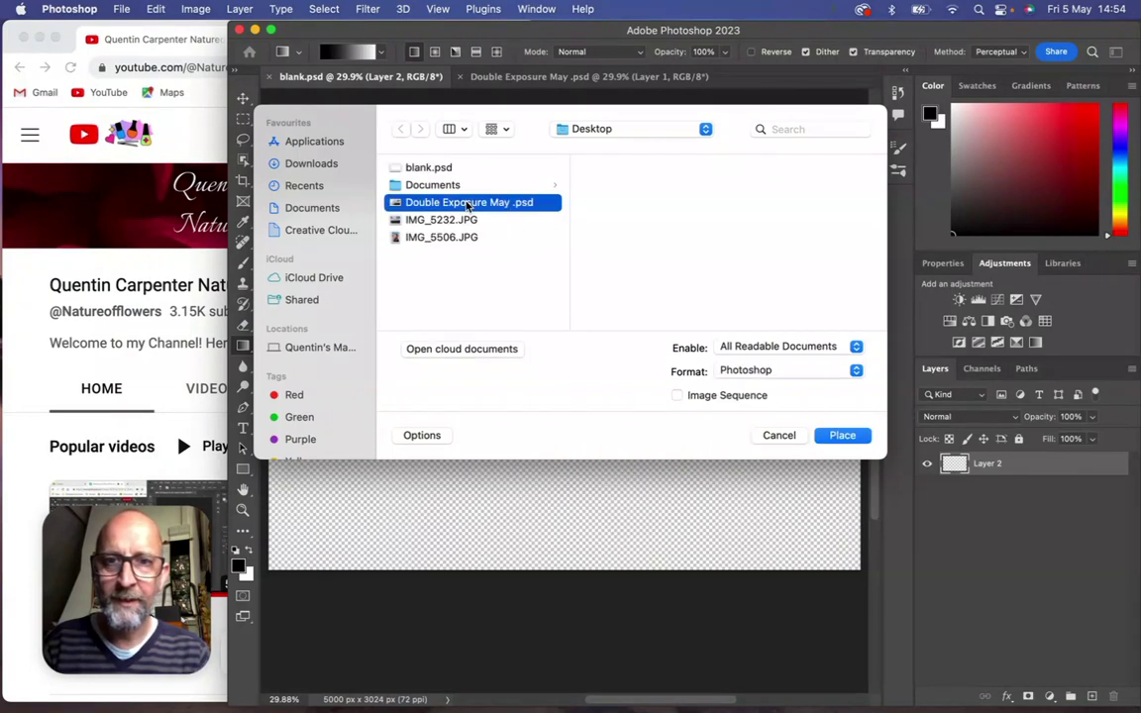
{"action": "left_click", "coordinate": [836, 437]}
{"action": "left_click", "coordinate": [463, 220]}
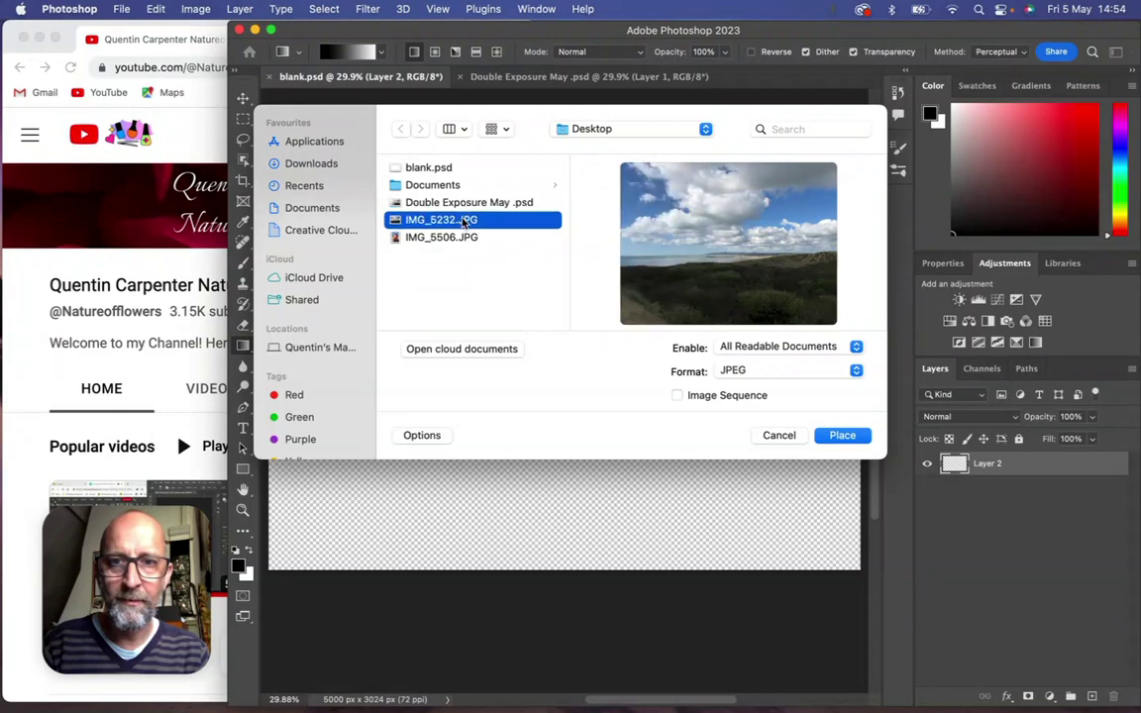
{"action": "left_click", "coordinate": [838, 437]}
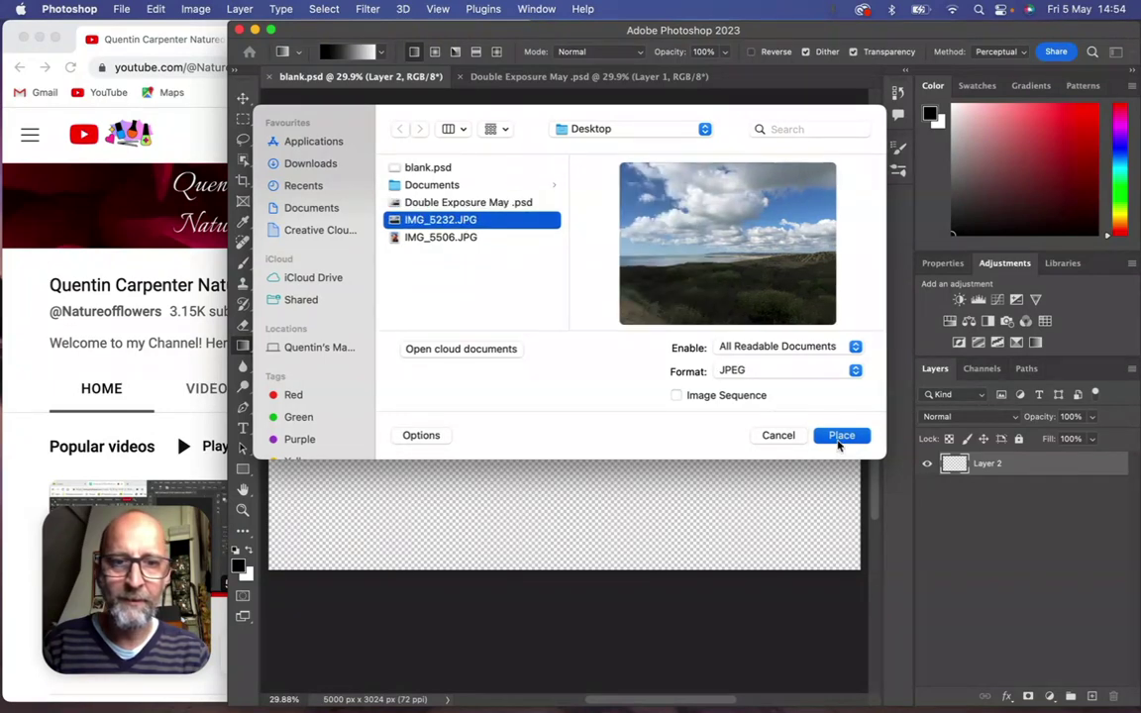
{"action": "left_click_drag", "start_coordinate": [525, 347], "coordinate": [581, 348]}
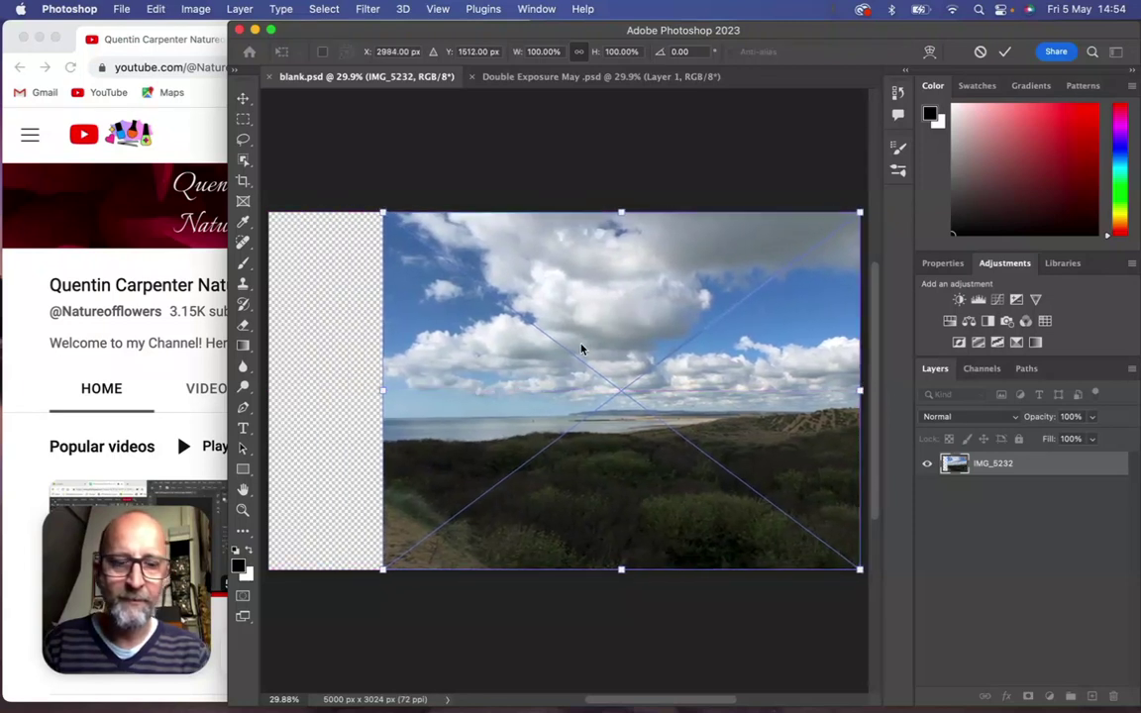
{"action": "key", "text": "Return"}
- Rasterize the IMG_5232 landscape layer
{"action": "key", "text": "g"}
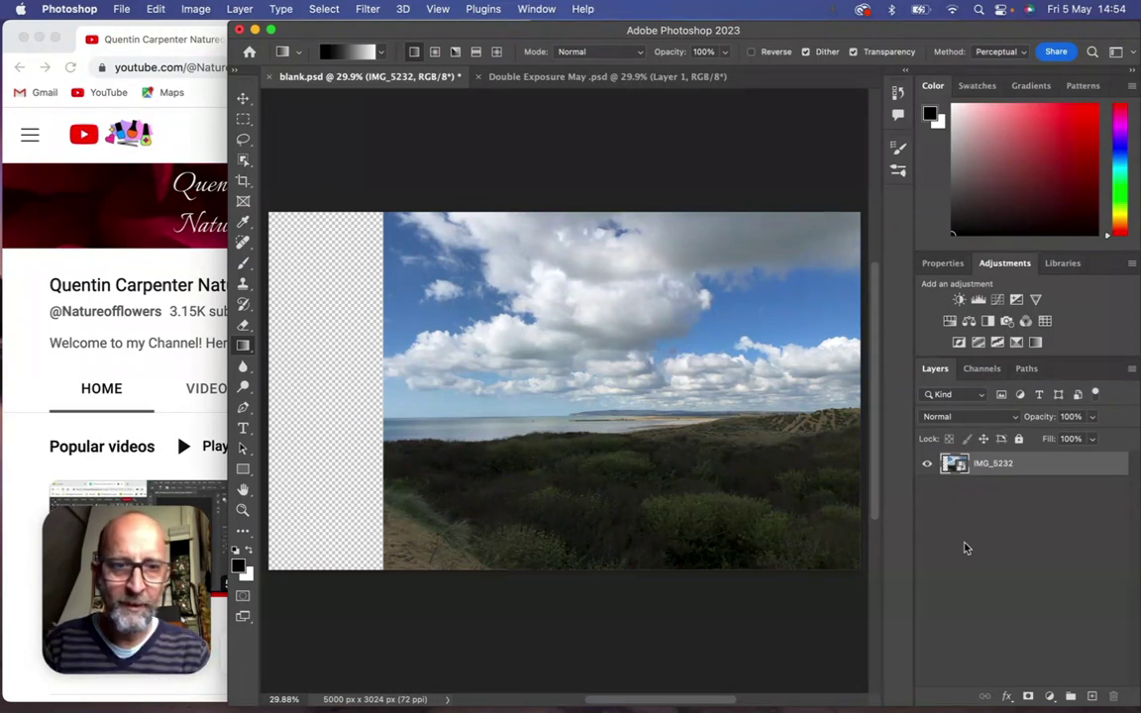
{"action": "right_click", "coordinate": [981, 473]}
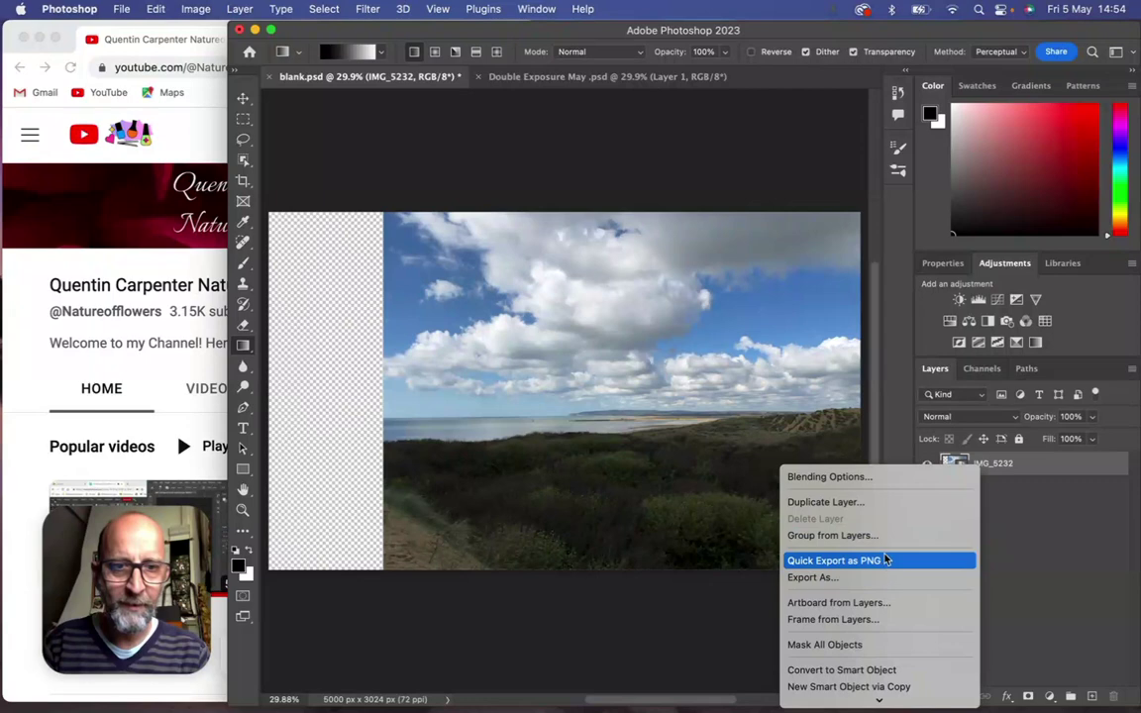
{"action": "scroll", "coordinate": [872, 683], "scroll_direction": "down", "scroll_amount": 5}
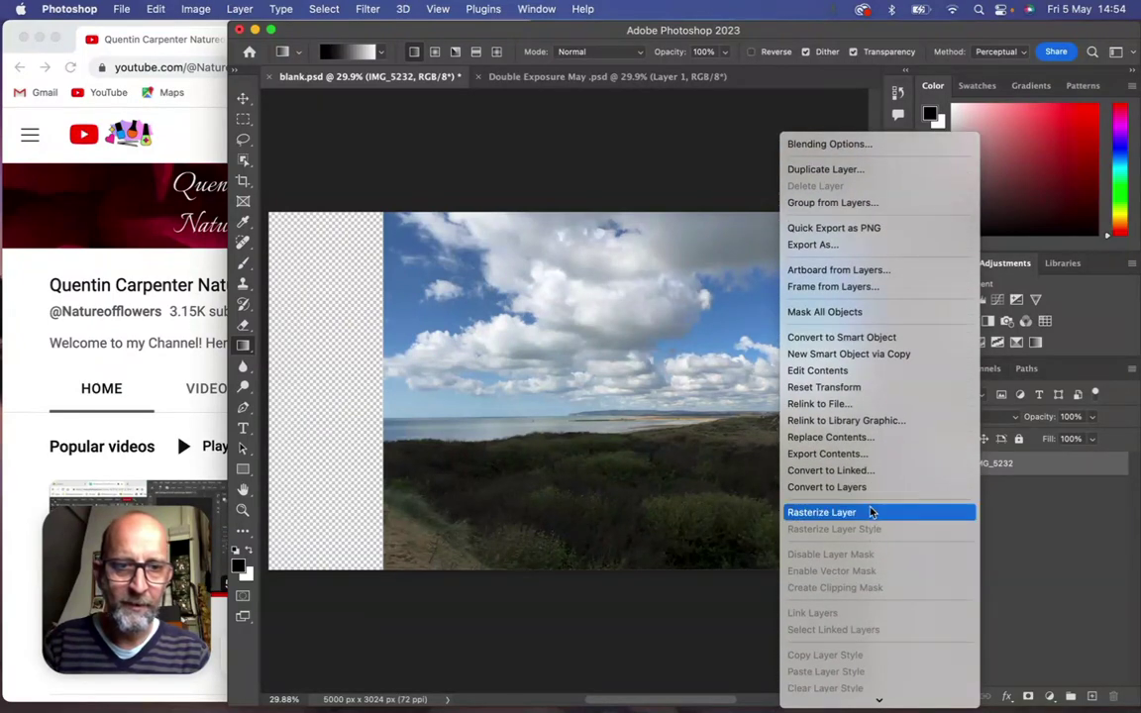
{"action": "left_click", "coordinate": [871, 514]}
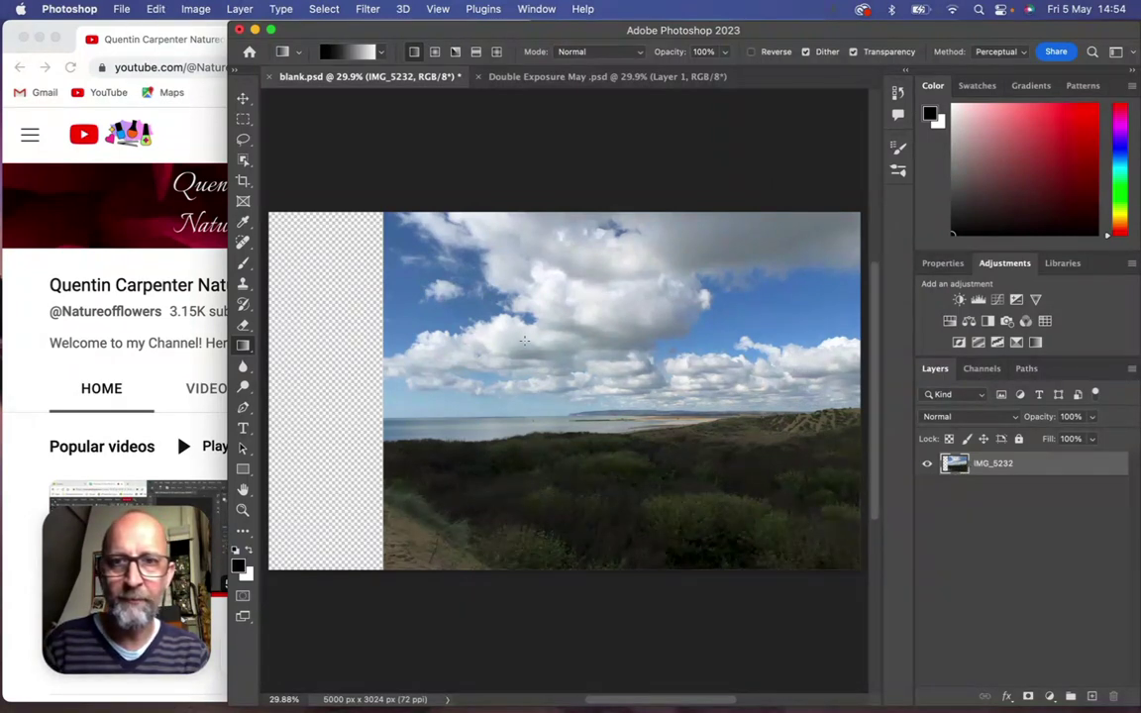
- Place IMG_5506.JPG embedded above the landscape and rasterize the portrait layer
{"action": "left_click", "coordinate": [125, 10]}
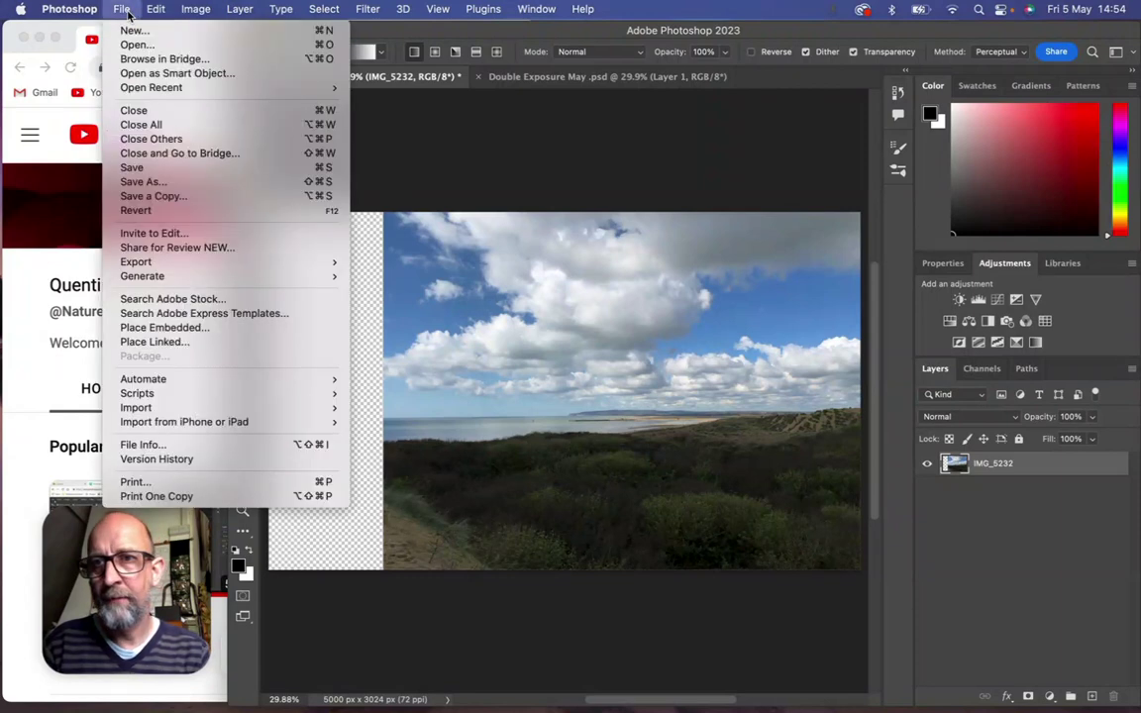
{"action": "left_click", "coordinate": [164, 327]}
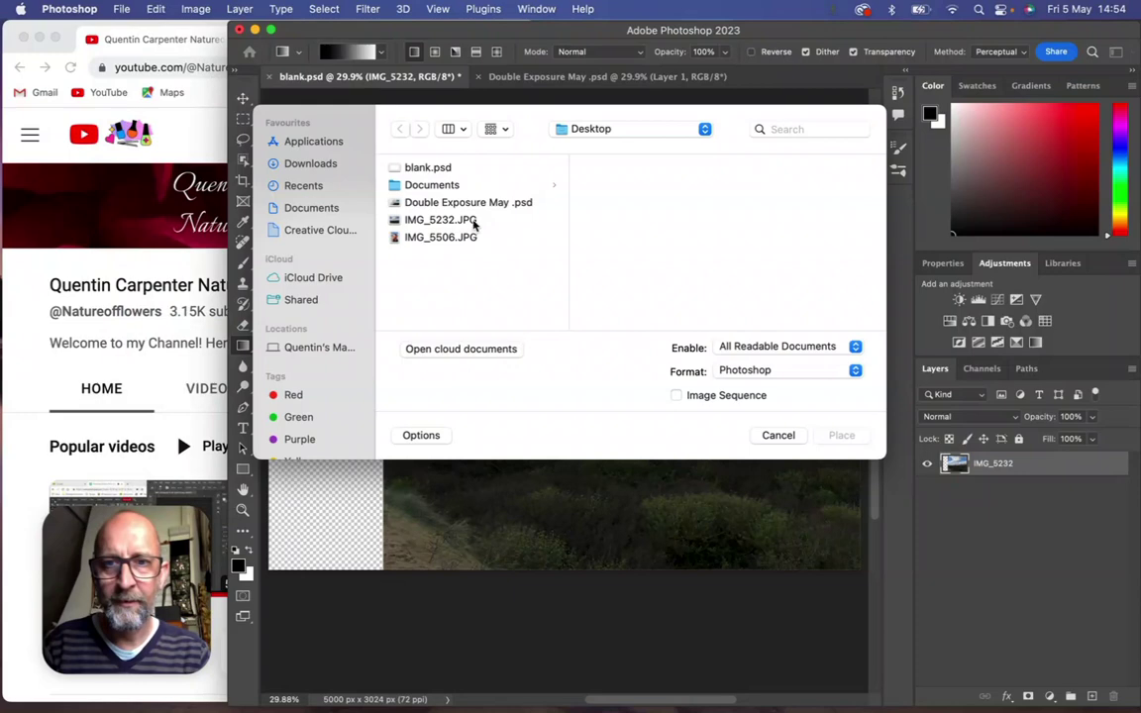
{"action": "left_click", "coordinate": [448, 239]}
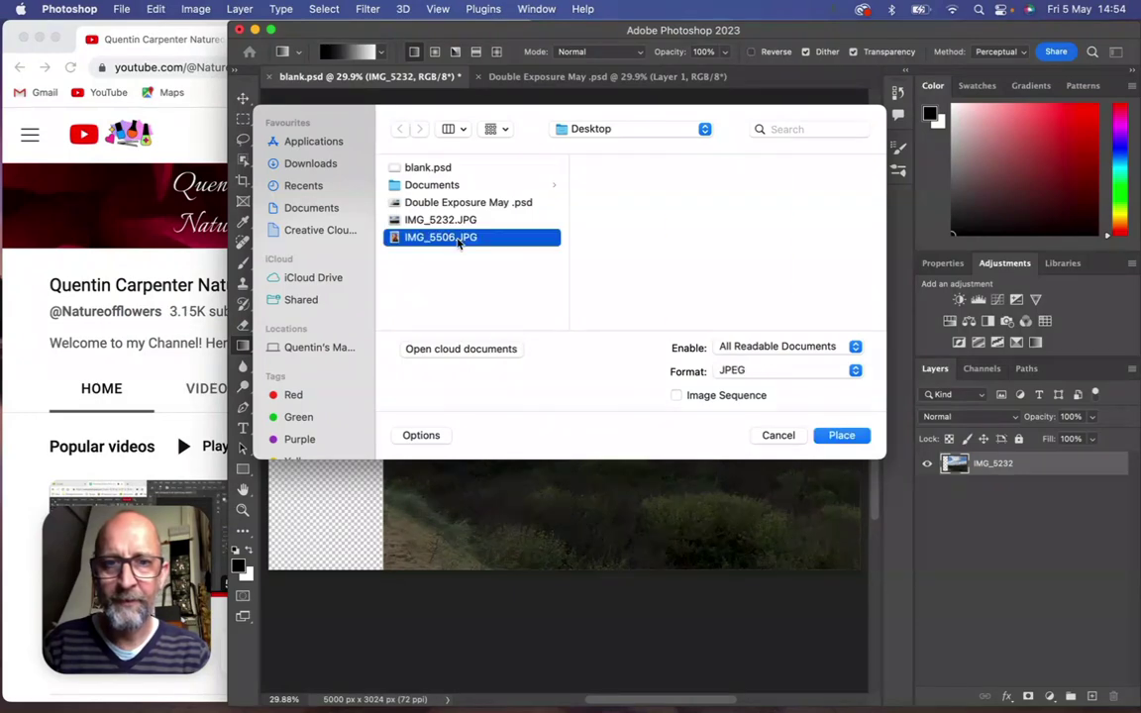
{"action": "left_click", "coordinate": [838, 436]}
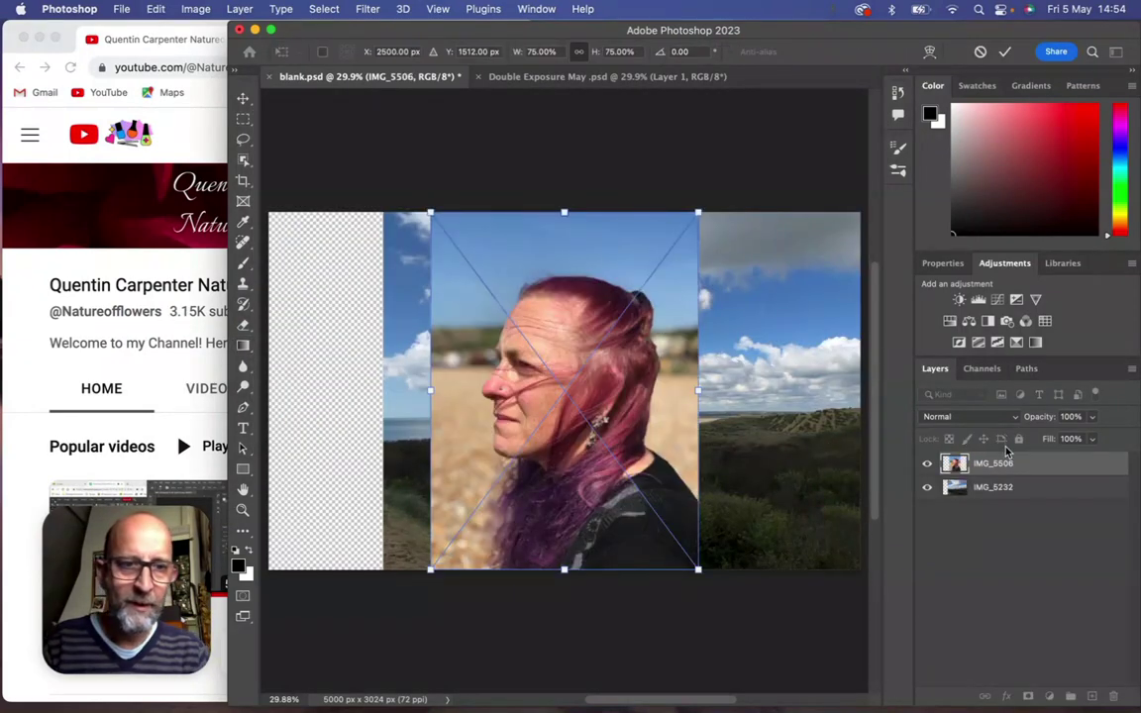
{"action": "key", "text": "Return"}
{"action": "key", "text": "g"}
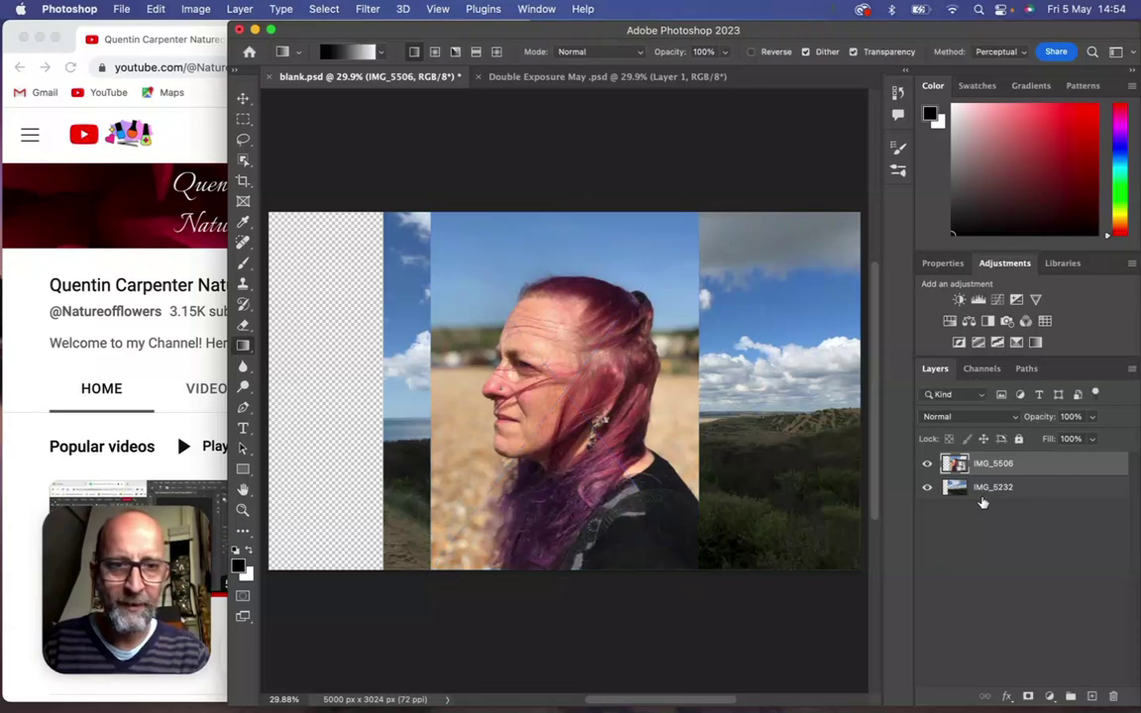
{"action": "right_click", "coordinate": [979, 474]}
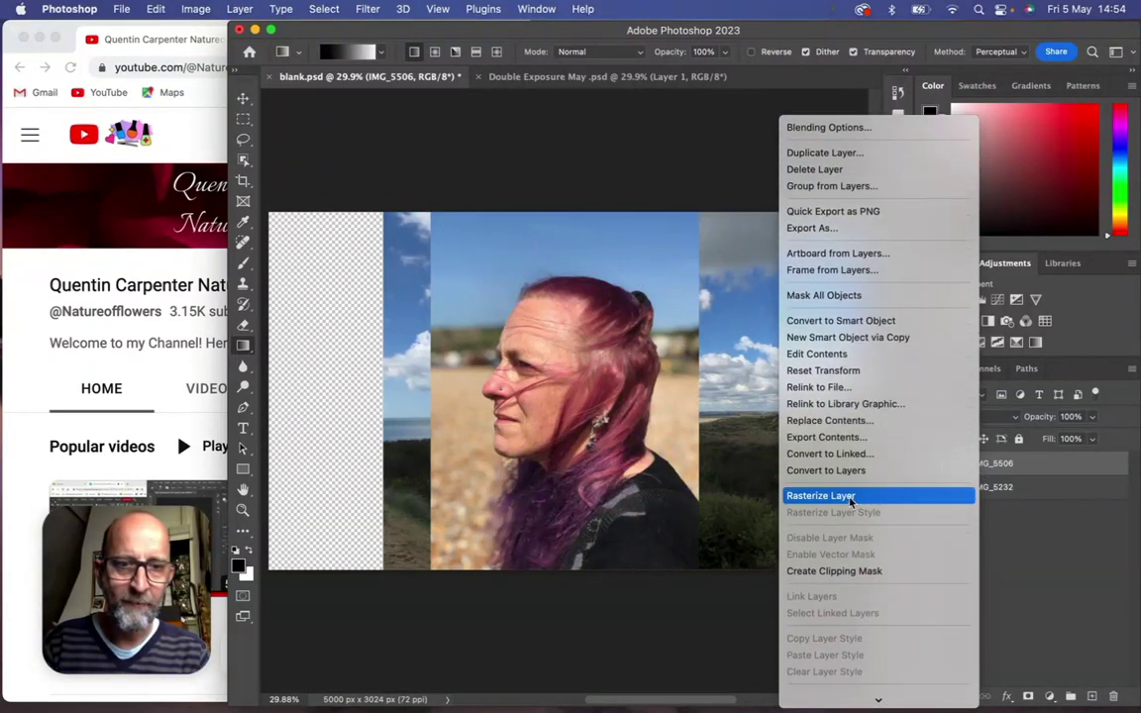
{"action": "left_click", "coordinate": [848, 495]}
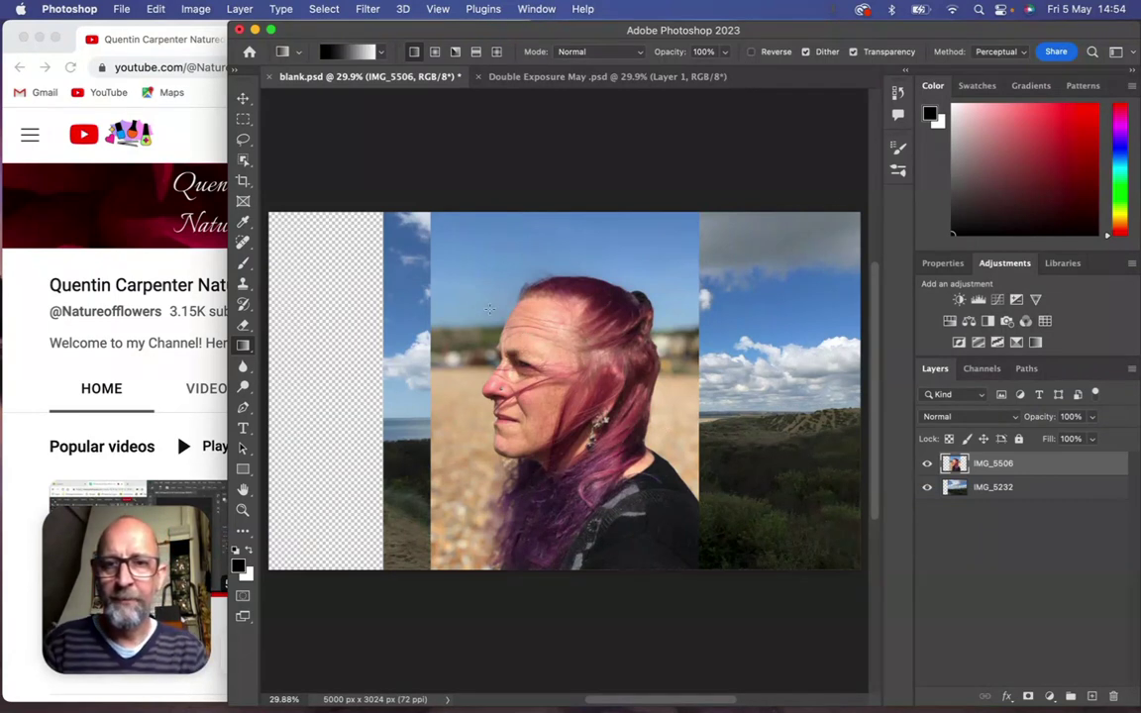
- Scale the portrait to about 127% and shift it slightly left and down
{"action": "key", "text": "v"}
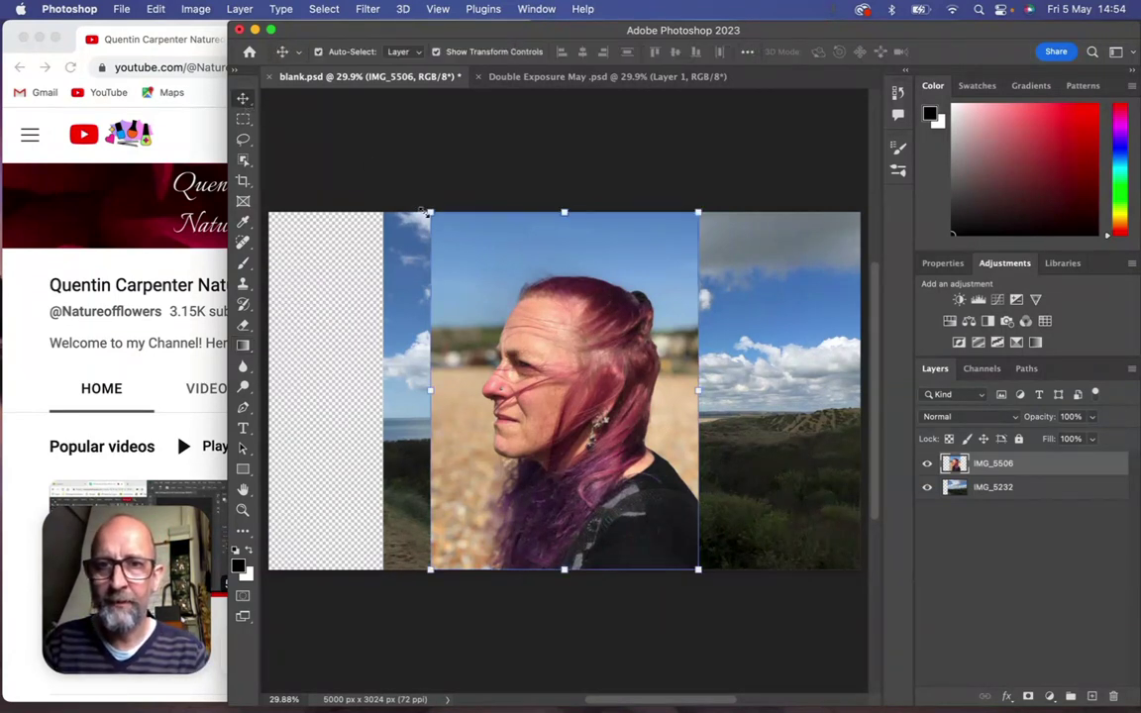
{"action": "left_click_drag", "start_coordinate": [429, 214], "coordinate": [383, 149]}
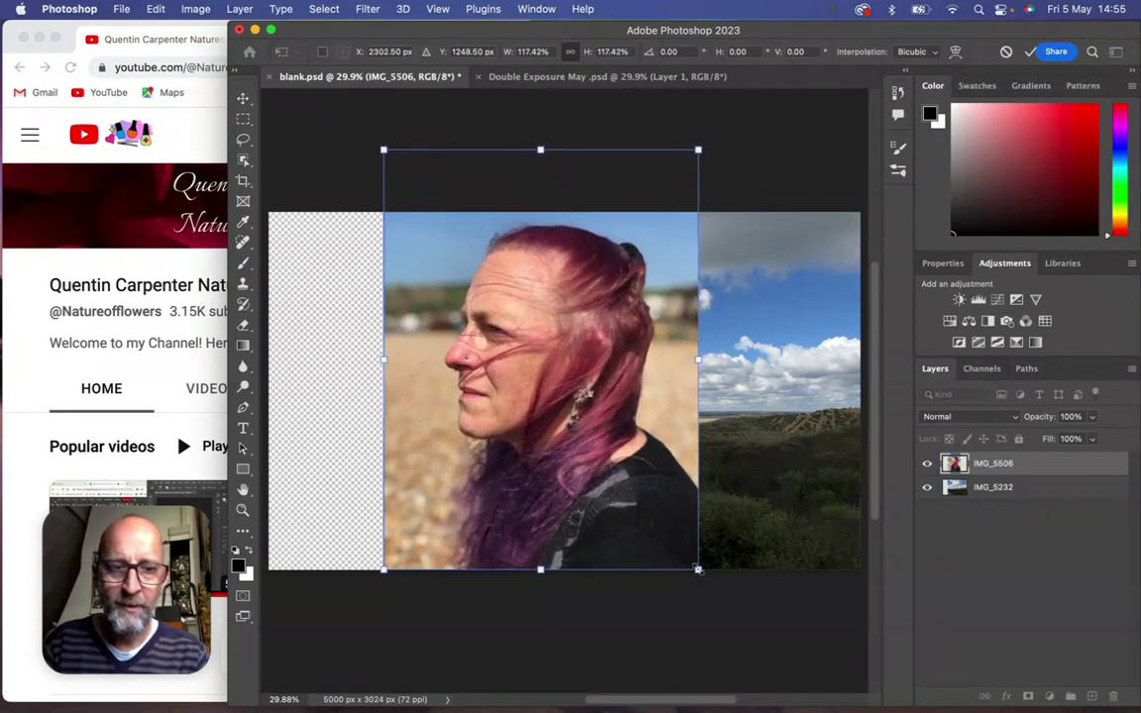
{"action": "left_click_drag", "start_coordinate": [698, 570], "coordinate": [723, 603]}
{"action": "left_click_drag", "start_coordinate": [662, 512], "coordinate": [642, 522]}
{"action": "key", "text": "Return"}
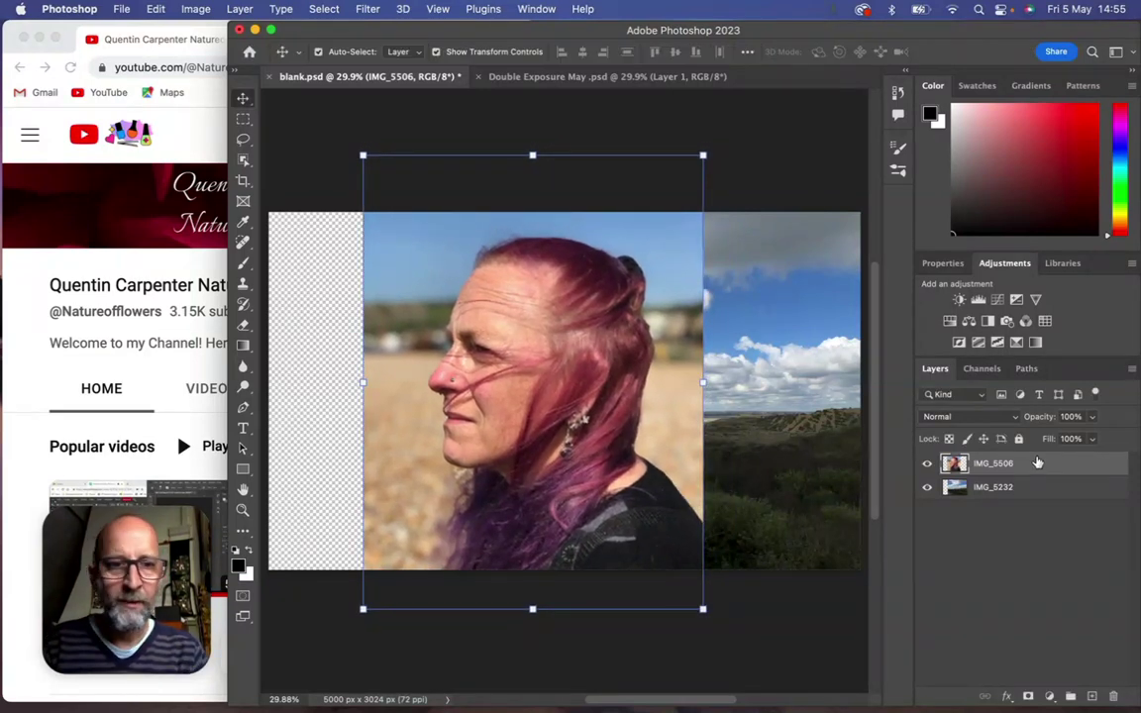
- Drop the portrait to 45% opacity to position it over the landscape, then restore 100%
{"action": "left_click", "coordinate": [1092, 416]}
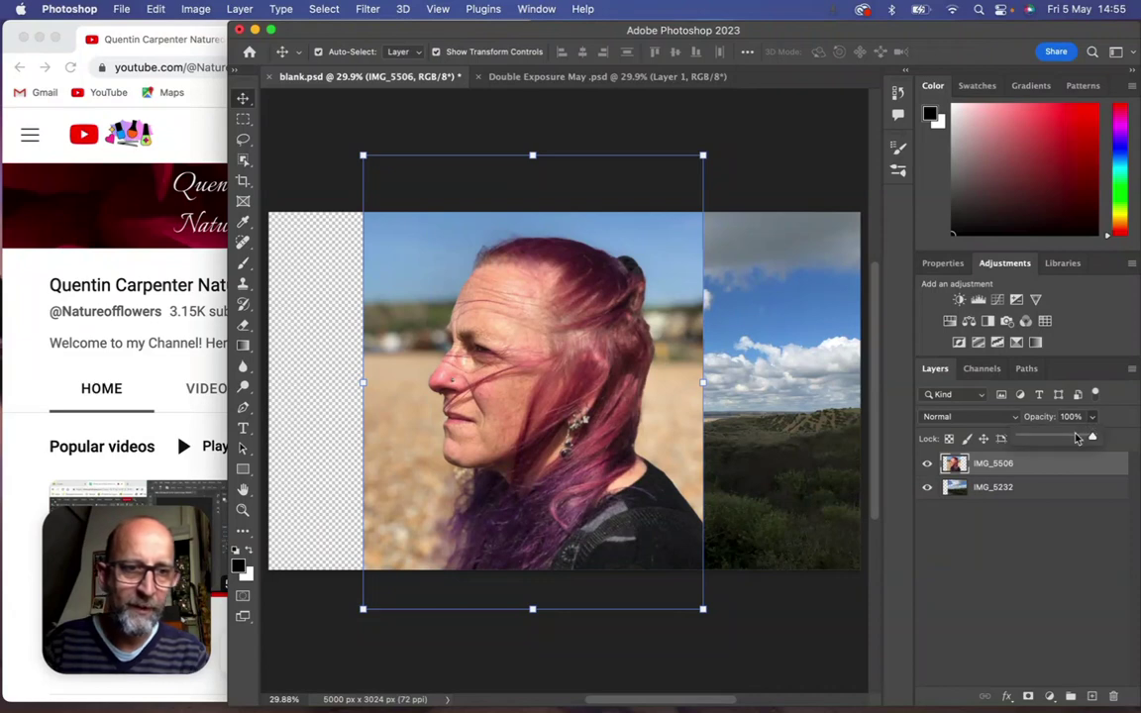
{"action": "left_click_drag", "start_coordinate": [1078, 439], "coordinate": [902, 417]}
{"action": "left_click_drag", "start_coordinate": [557, 392], "coordinate": [591, 408]}
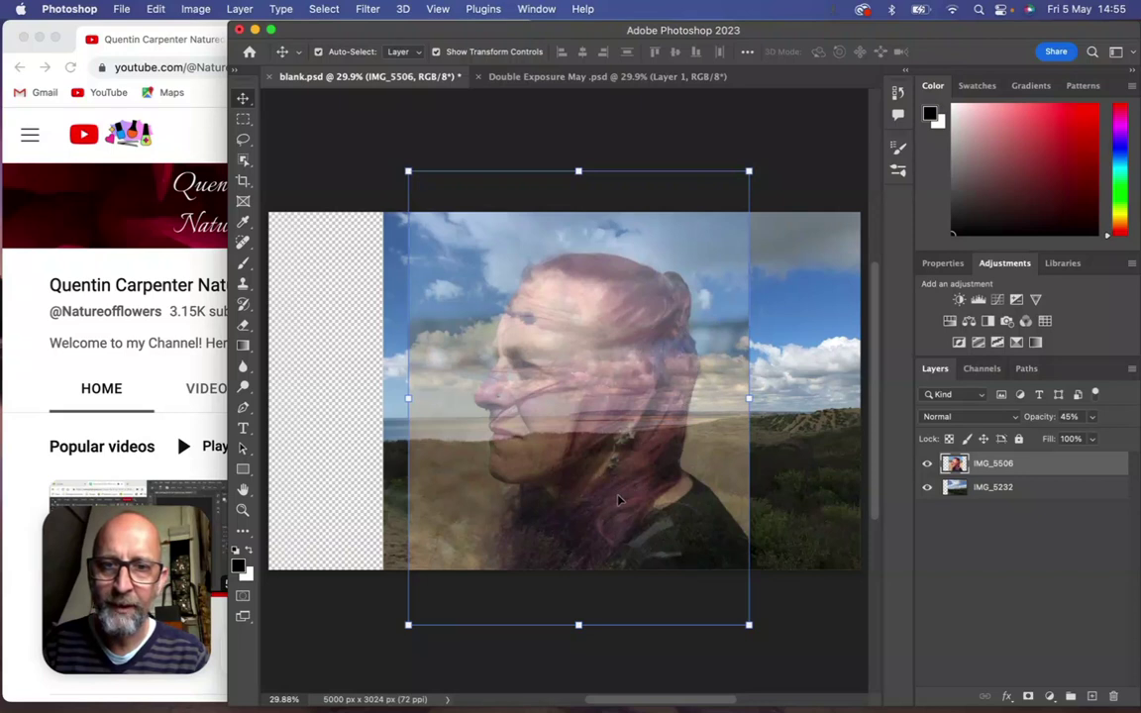
{"action": "left_click", "coordinate": [1093, 417]}
{"action": "left_click_drag", "start_coordinate": [1089, 437], "coordinate": [1128, 437]}
{"action": "left_click", "coordinate": [1030, 552]}
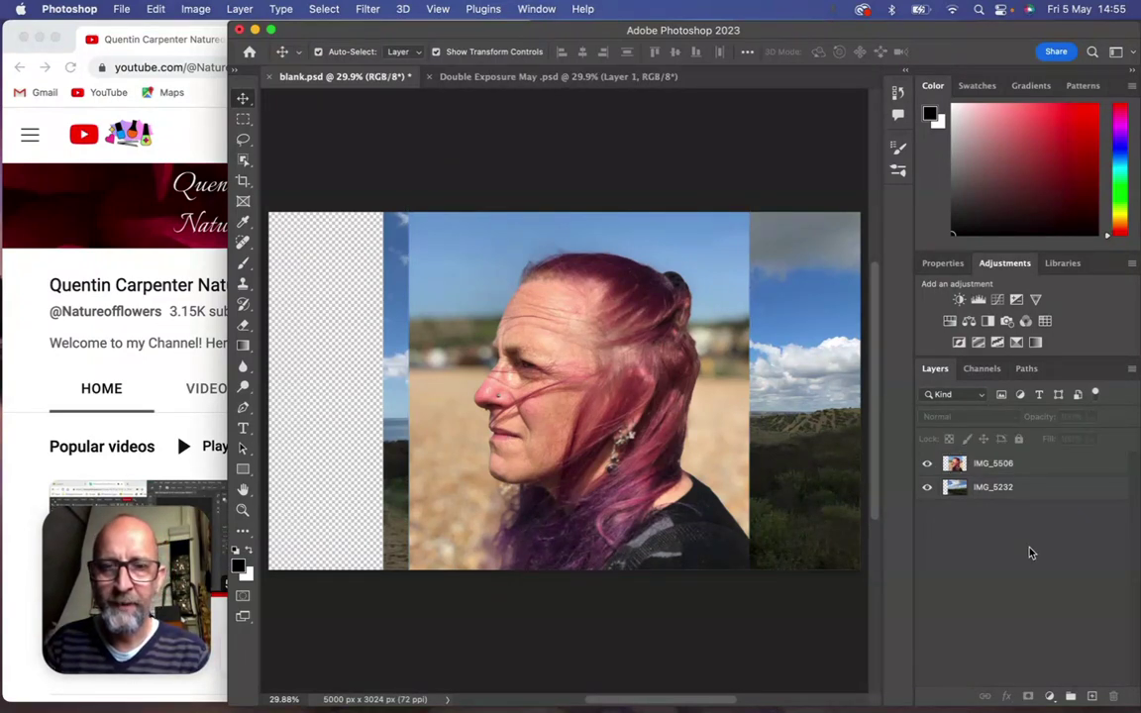
- Add a new Layer 1 at the bottom and hide the portrait and landscape layers
{"action": "left_click", "coordinate": [1091, 697]}
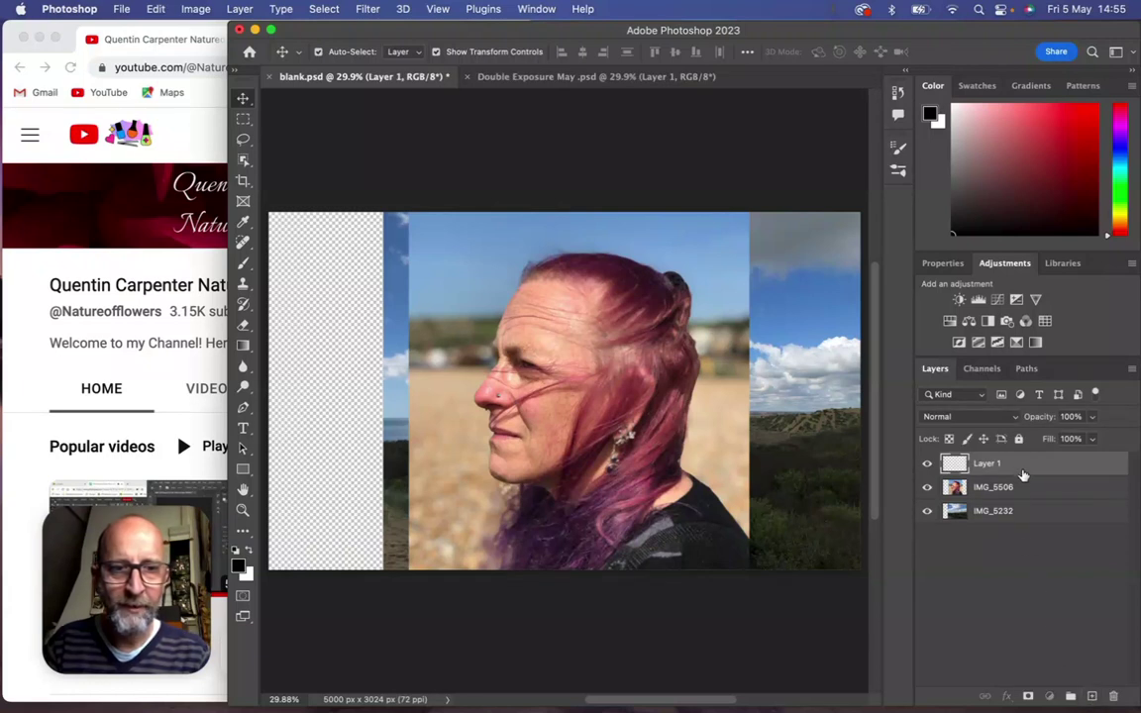
{"action": "left_click_drag", "start_coordinate": [1021, 469], "coordinate": [1022, 515]}
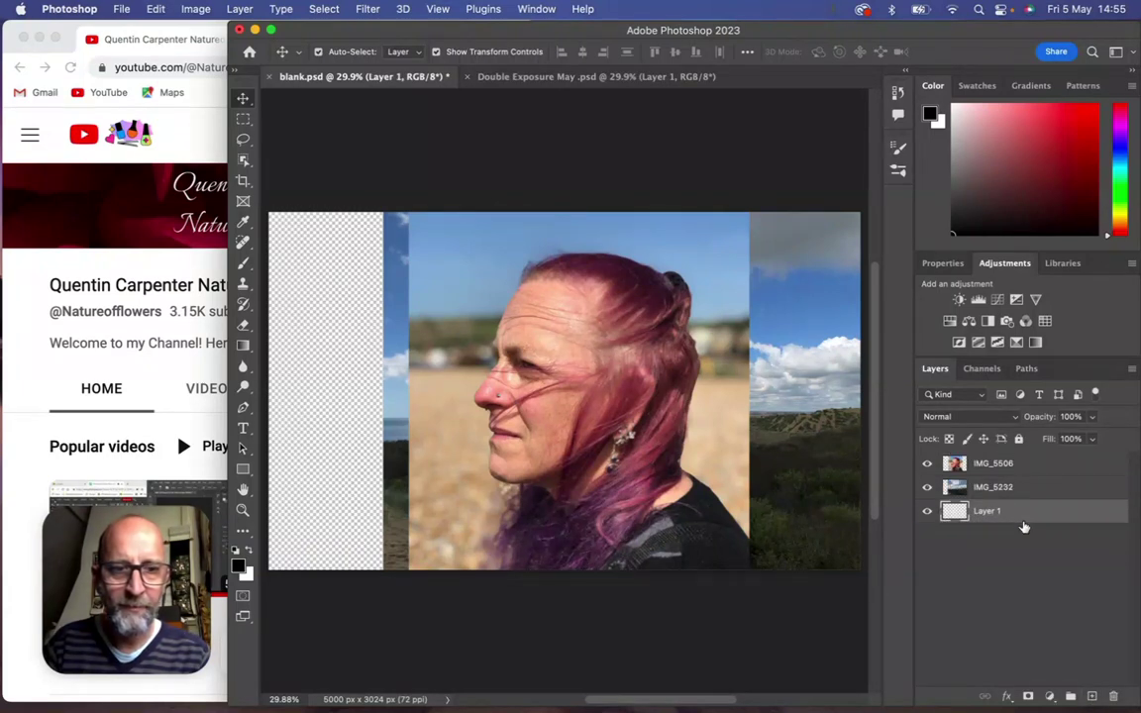
{"action": "left_click", "coordinate": [927, 463]}
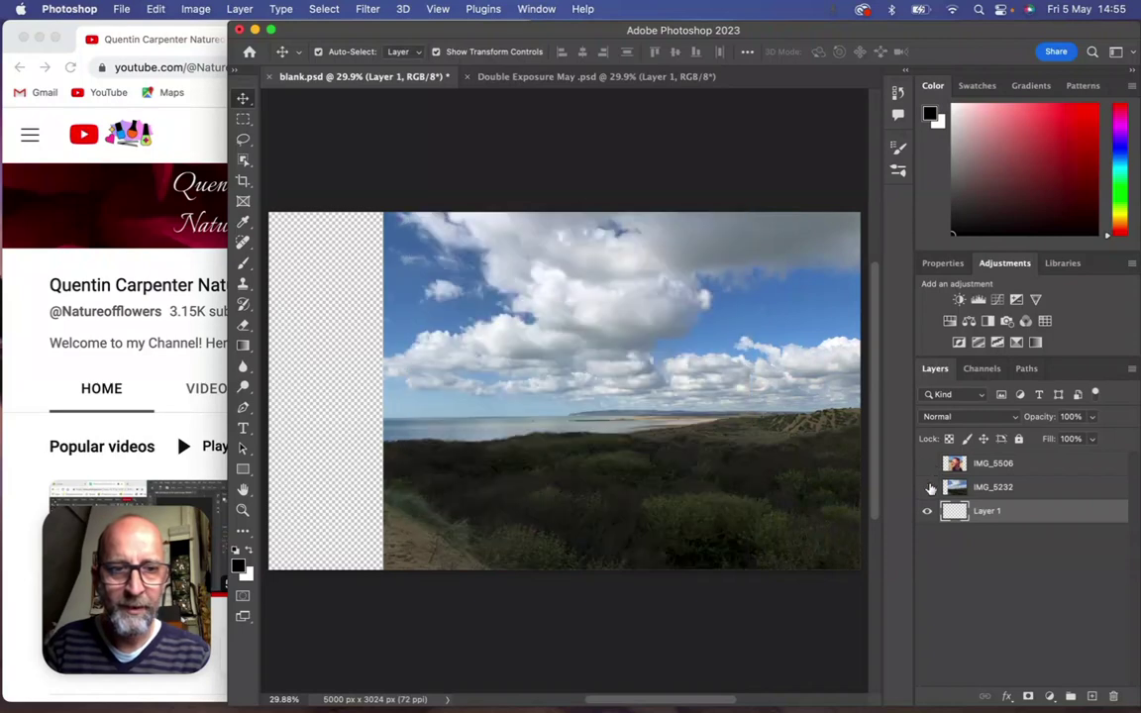
{"action": "left_click", "coordinate": [928, 486]}
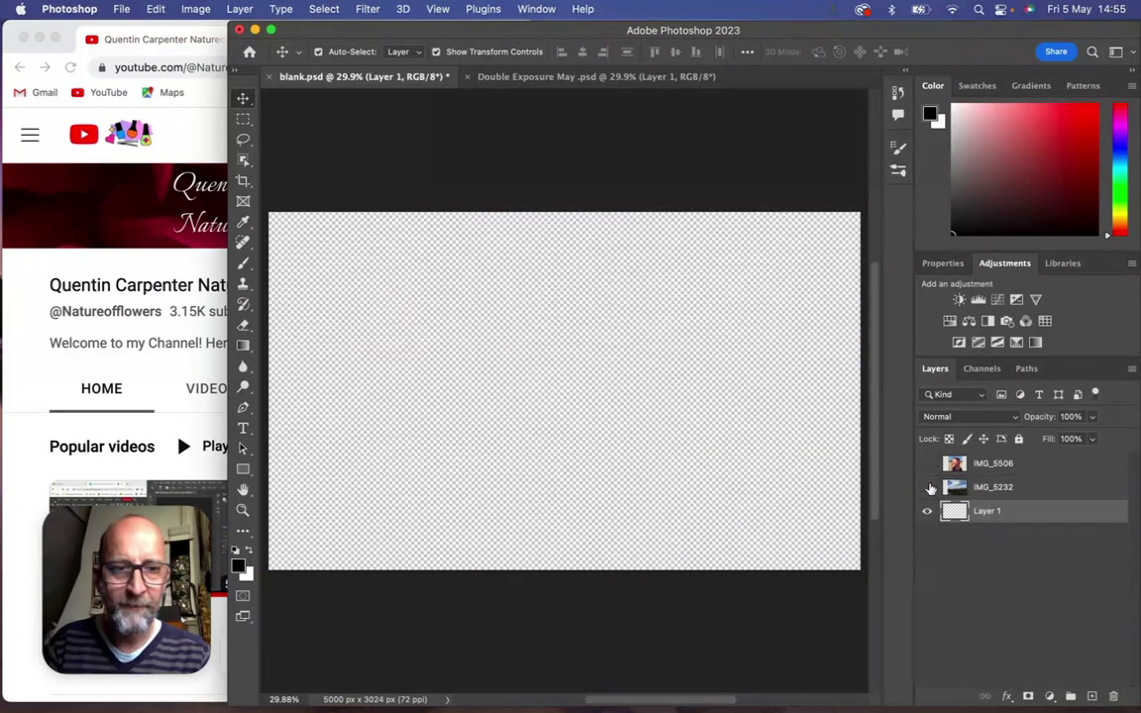
- Fill Layer 1 with a diagonal white-to-black gradient and show the IMG_5506 portrait
{"action": "left_click", "coordinate": [242, 347]}
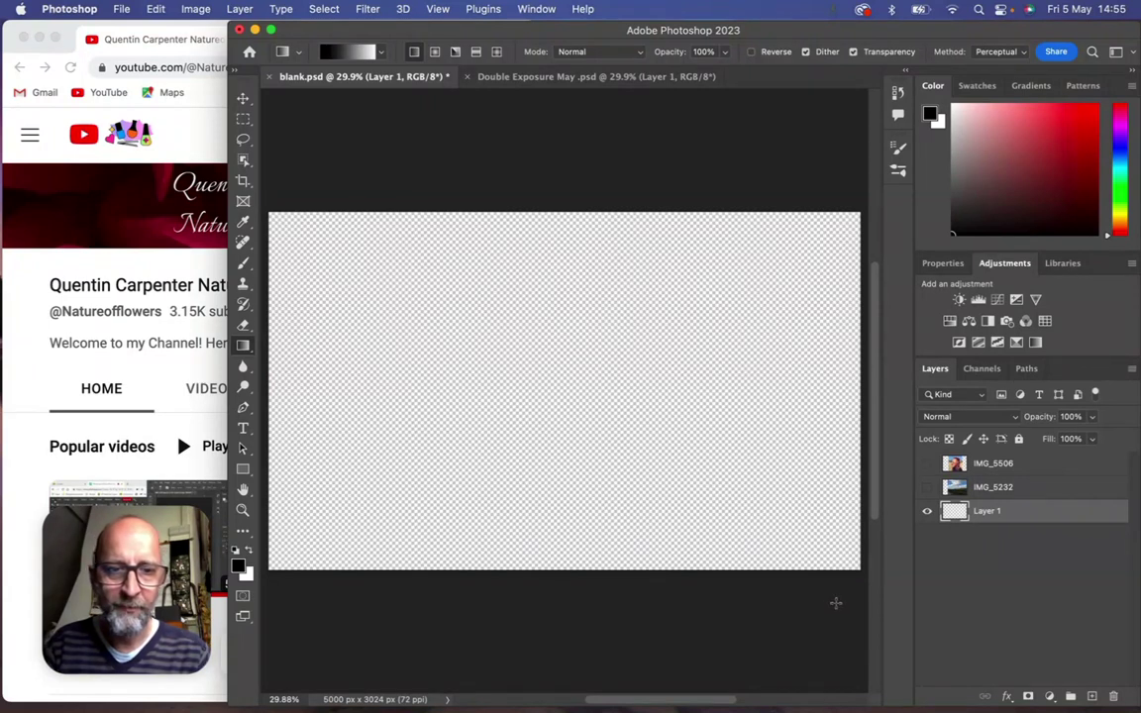
{"action": "left_click_drag", "start_coordinate": [848, 602], "coordinate": [281, 252]}
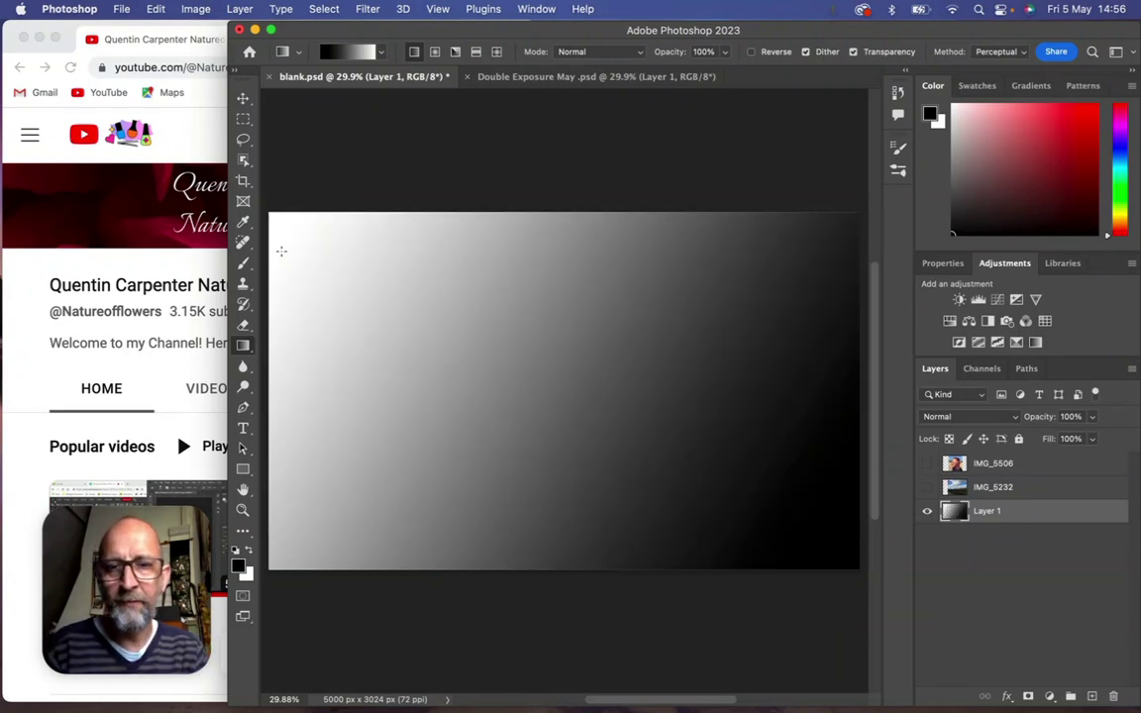
{"action": "left_click", "coordinate": [927, 464]}
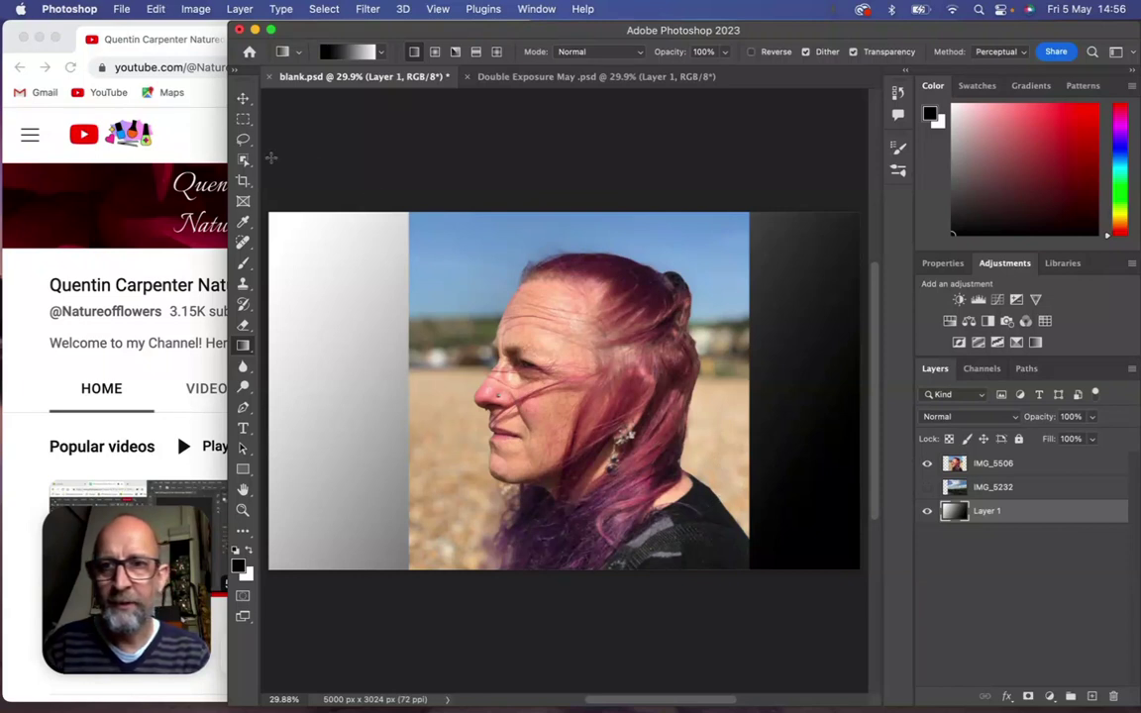
- Select the woman in IMG_5506 with Select > Subject and mask out her beach background
{"action": "left_click", "coordinate": [242, 139]}
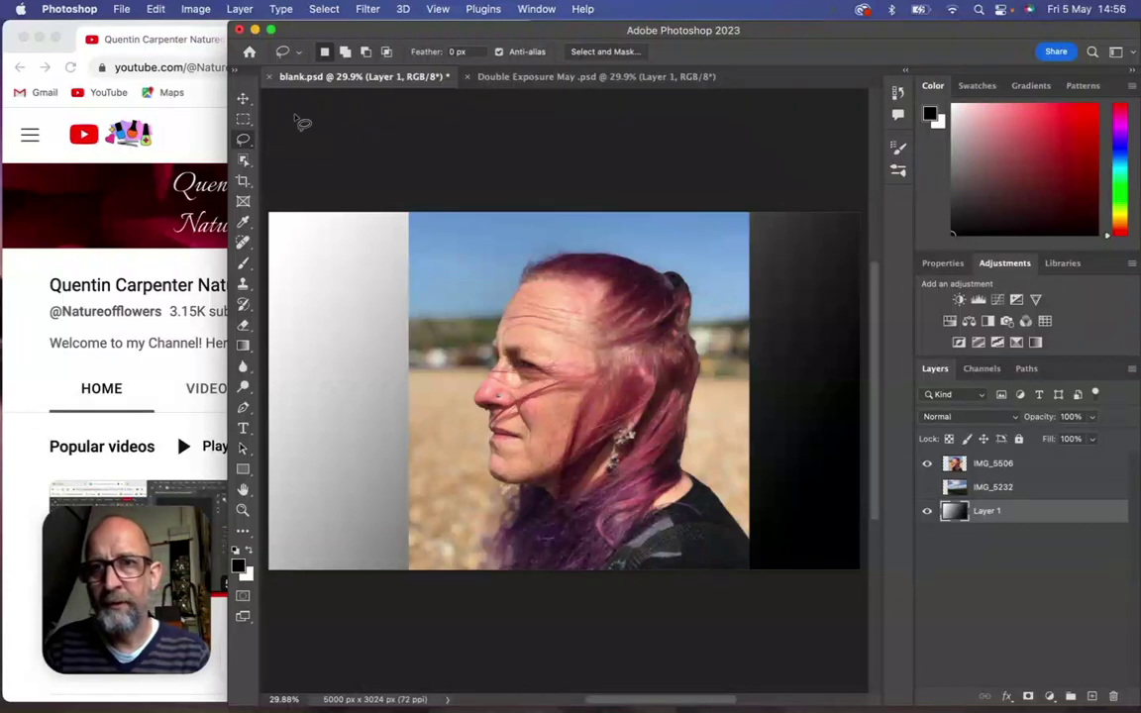
{"action": "left_click", "coordinate": [324, 9]}
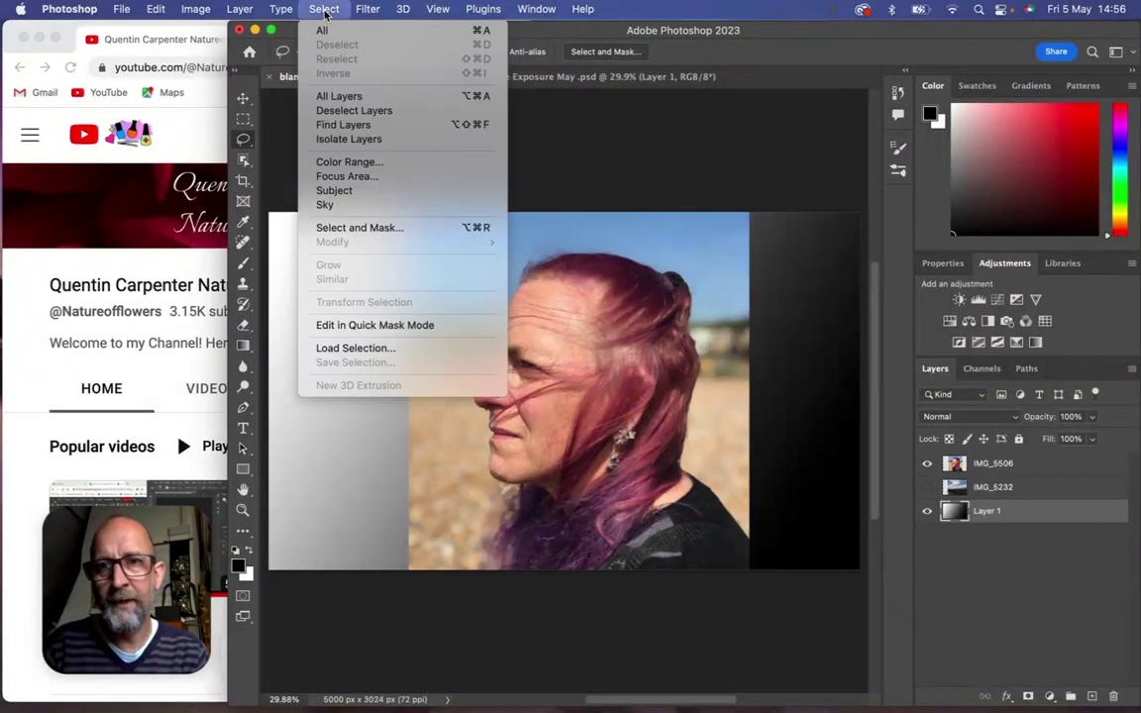
{"action": "left_click", "coordinate": [327, 191]}
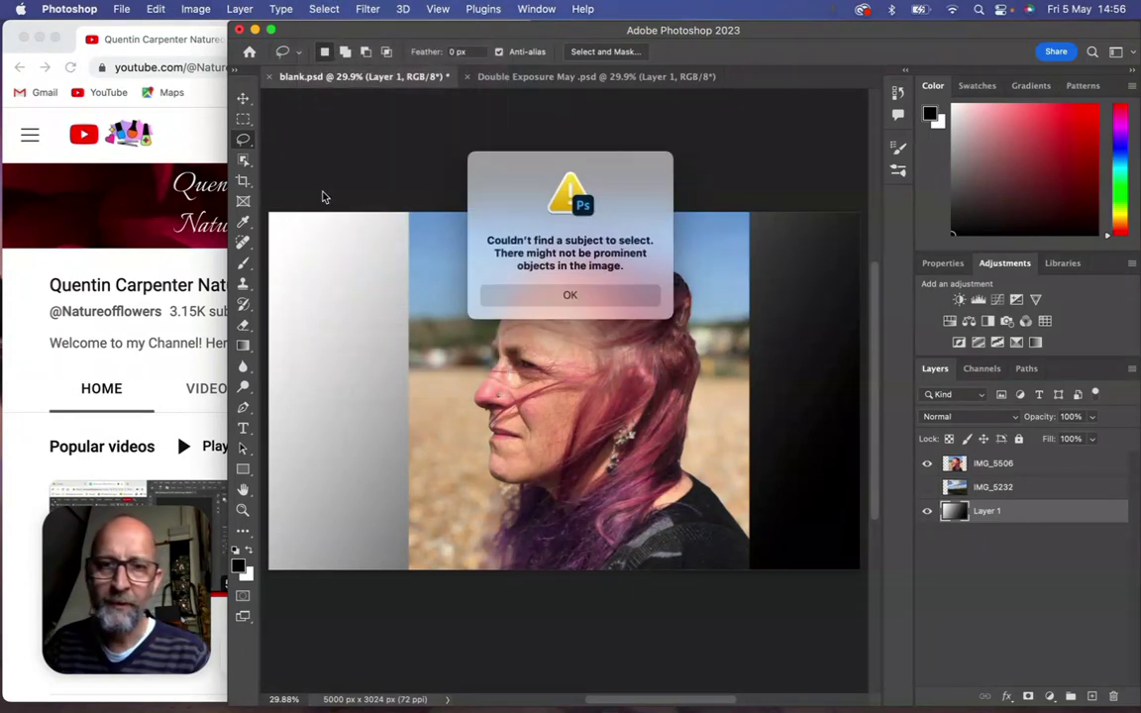
{"action": "left_click", "coordinate": [589, 294]}
{"action": "left_click", "coordinate": [980, 464]}
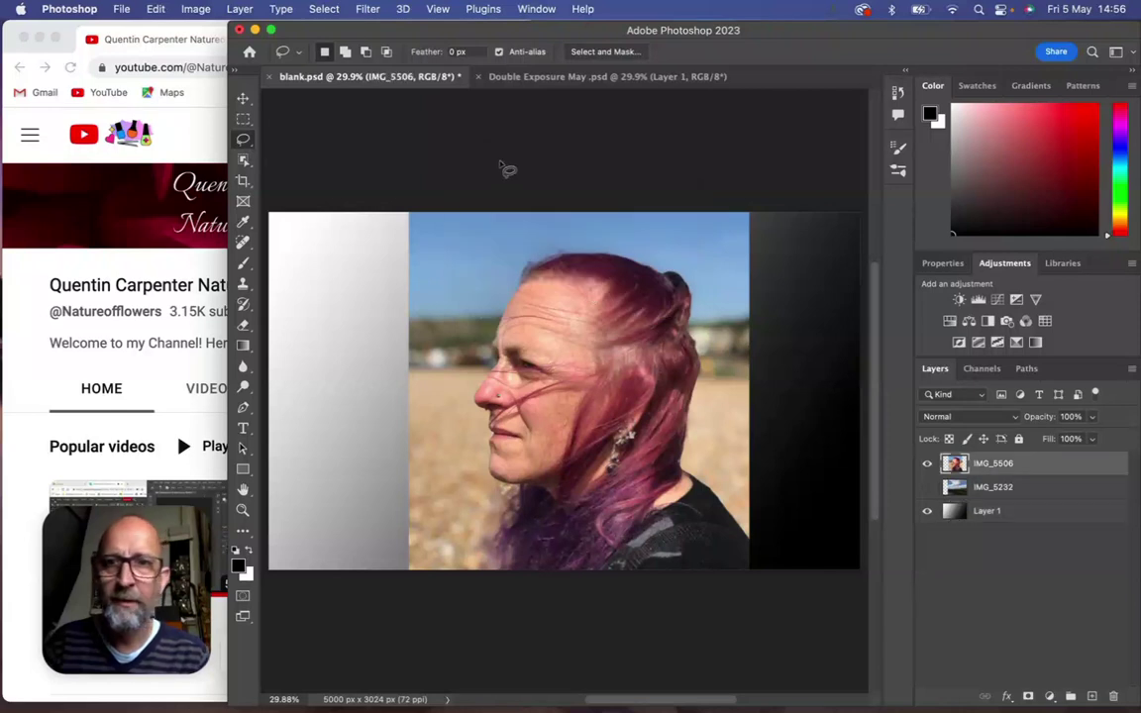
{"action": "left_click", "coordinate": [324, 10]}
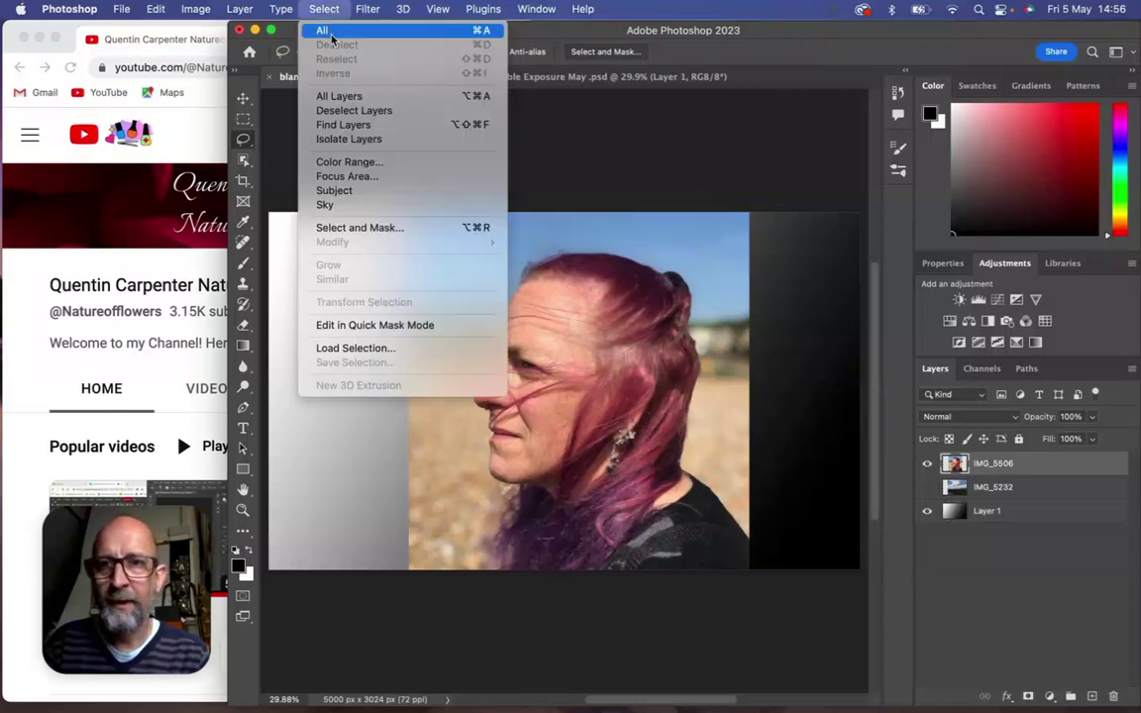
{"action": "left_click", "coordinate": [359, 192]}
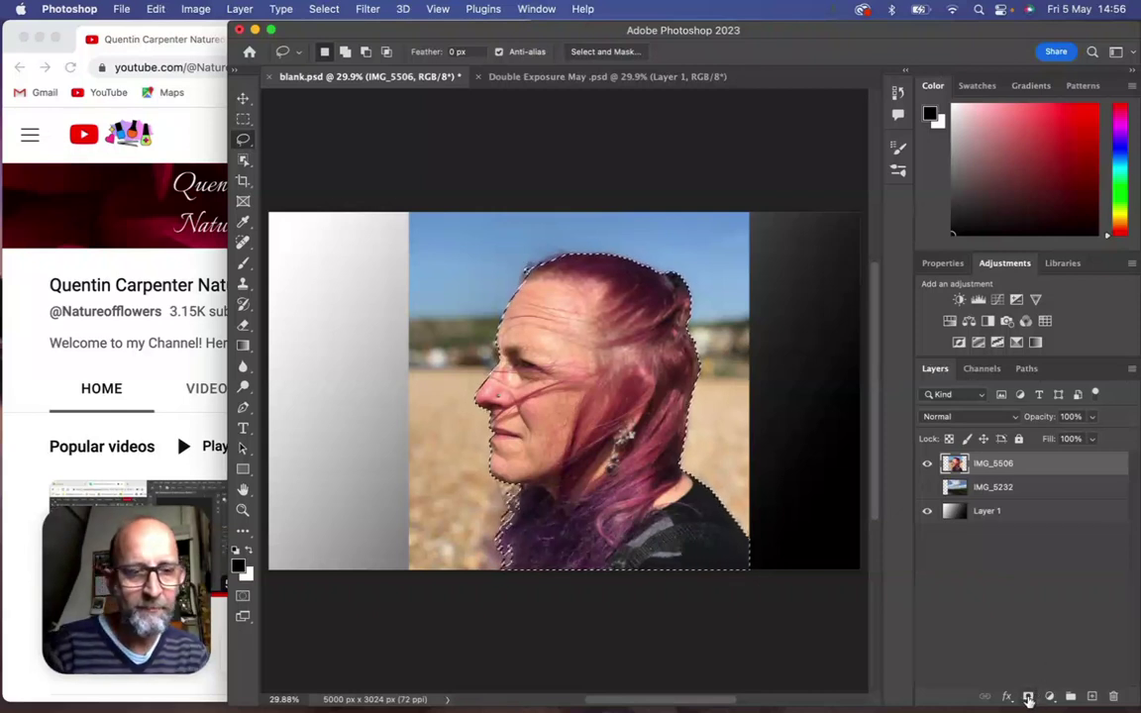
{"action": "left_click", "coordinate": [1029, 697]}
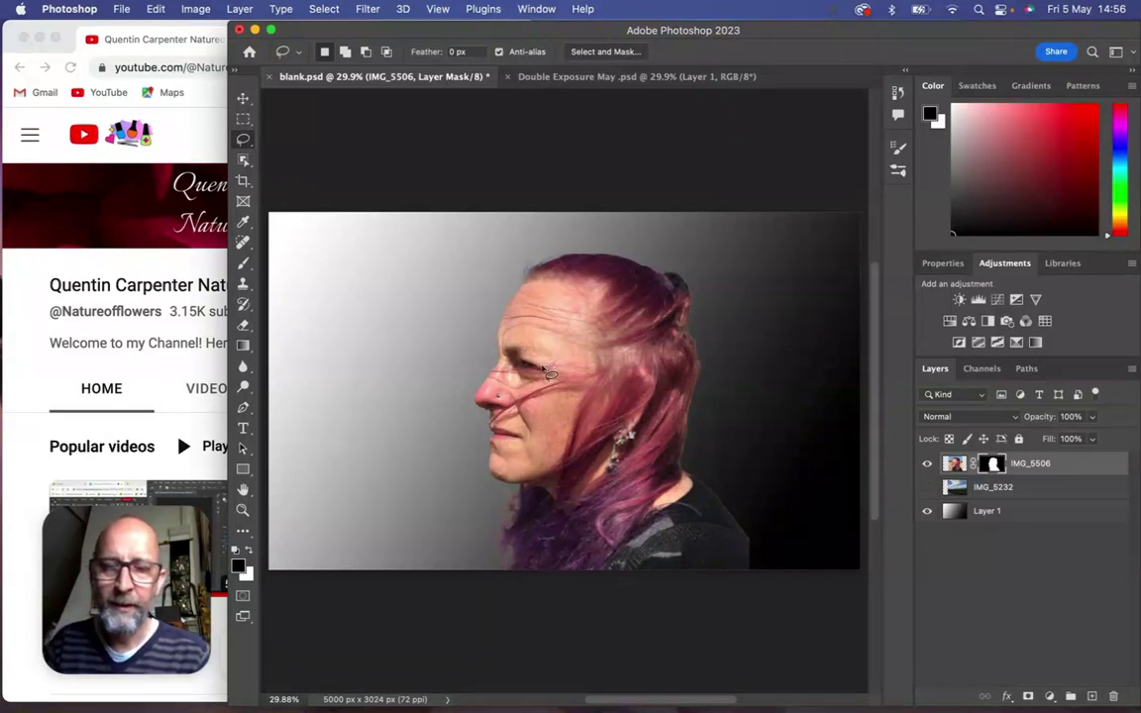
- Target the IMG_5506 image thumbnail and open Image > Adjustments > Black & White
{"action": "left_click", "coordinate": [954, 464]}
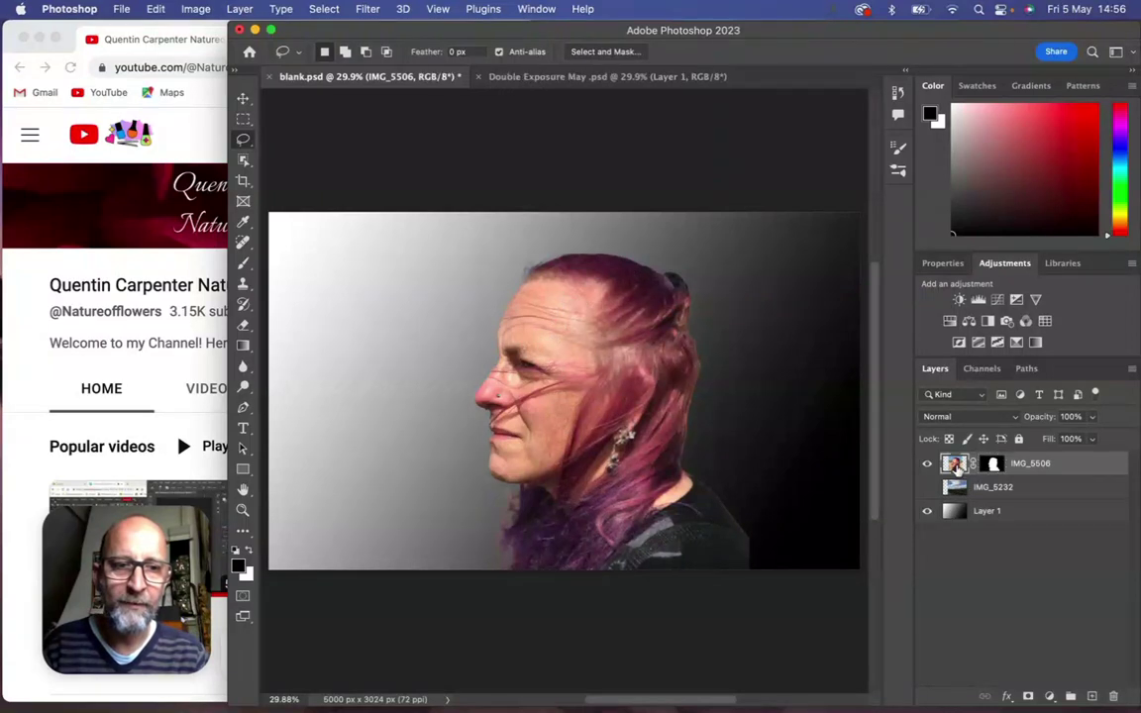
{"action": "left_click", "coordinate": [197, 10]}
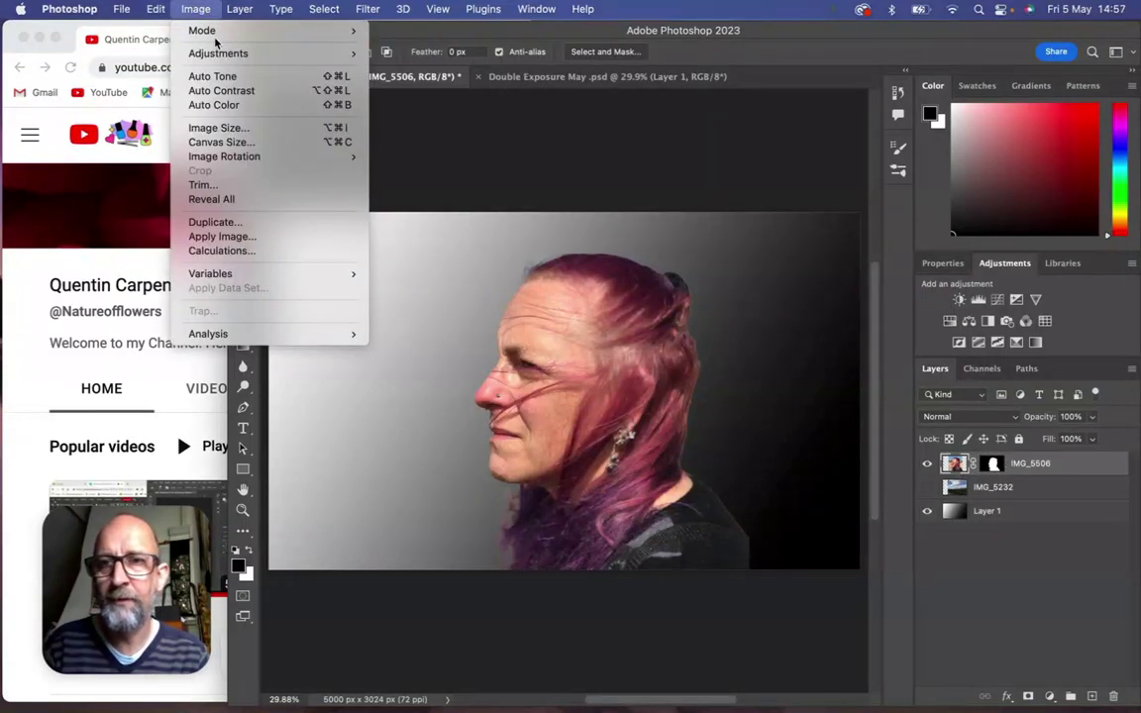
{"action": "mouse_move", "coordinate": [220, 57]}
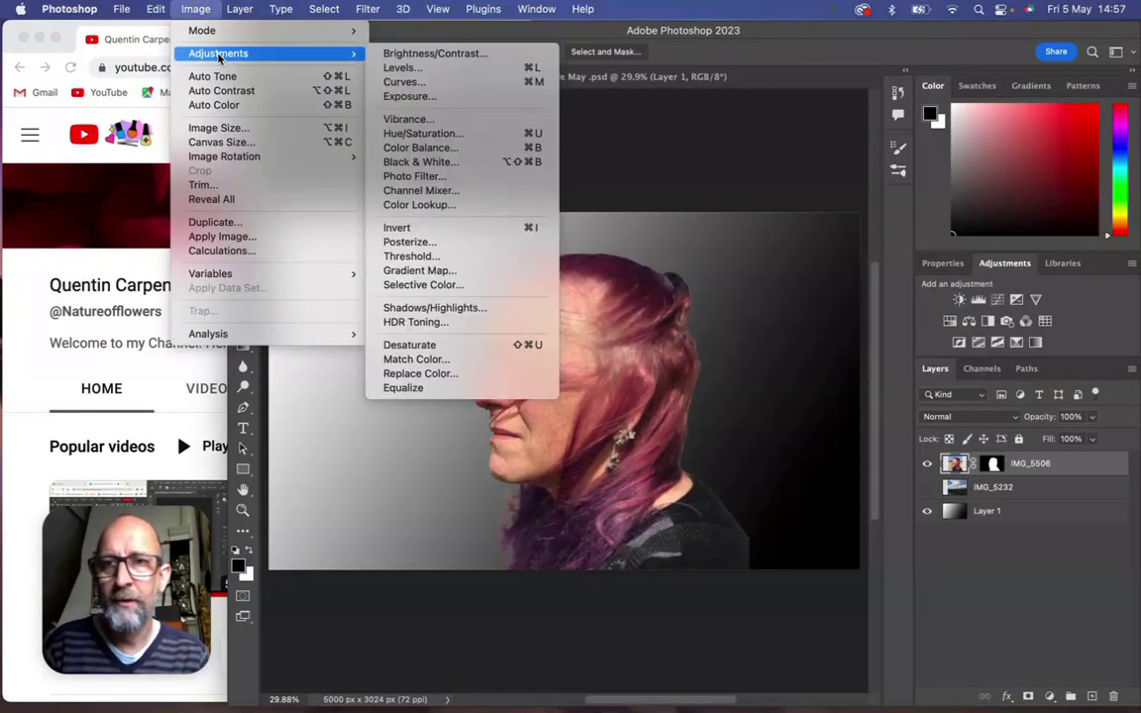
{"action": "left_click", "coordinate": [444, 165]}
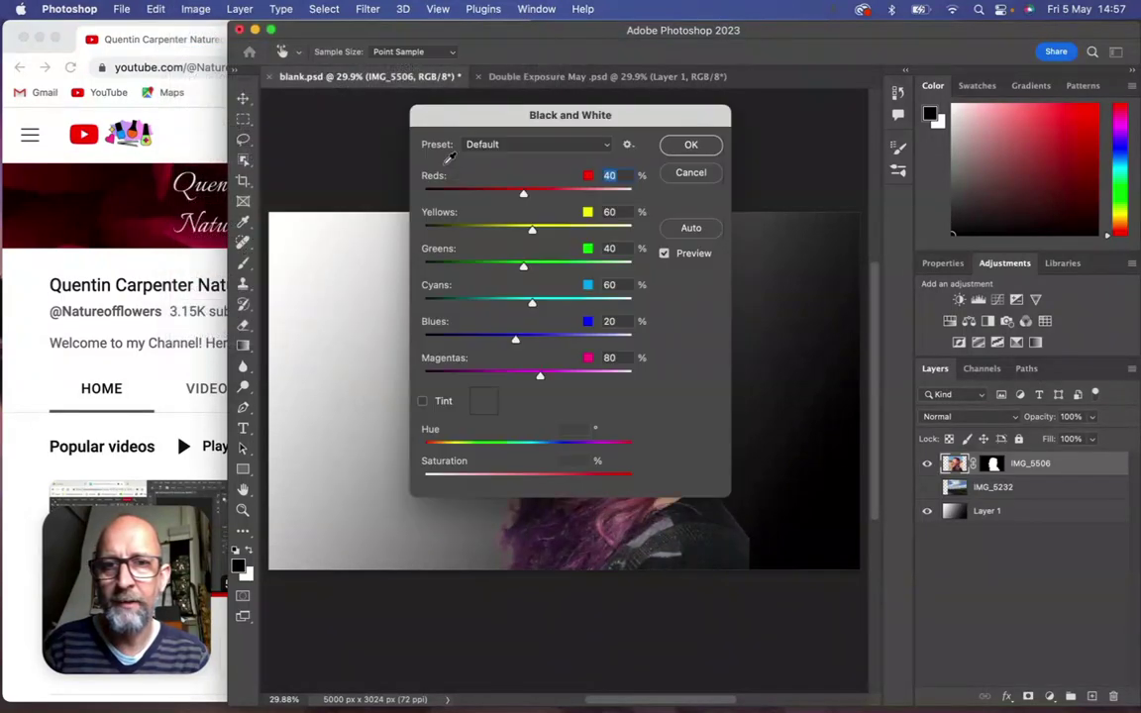
- Apply the default Black & White conversion, then set Levels input values to 16, 1.00 and 227
{"action": "left_click", "coordinate": [691, 144]}
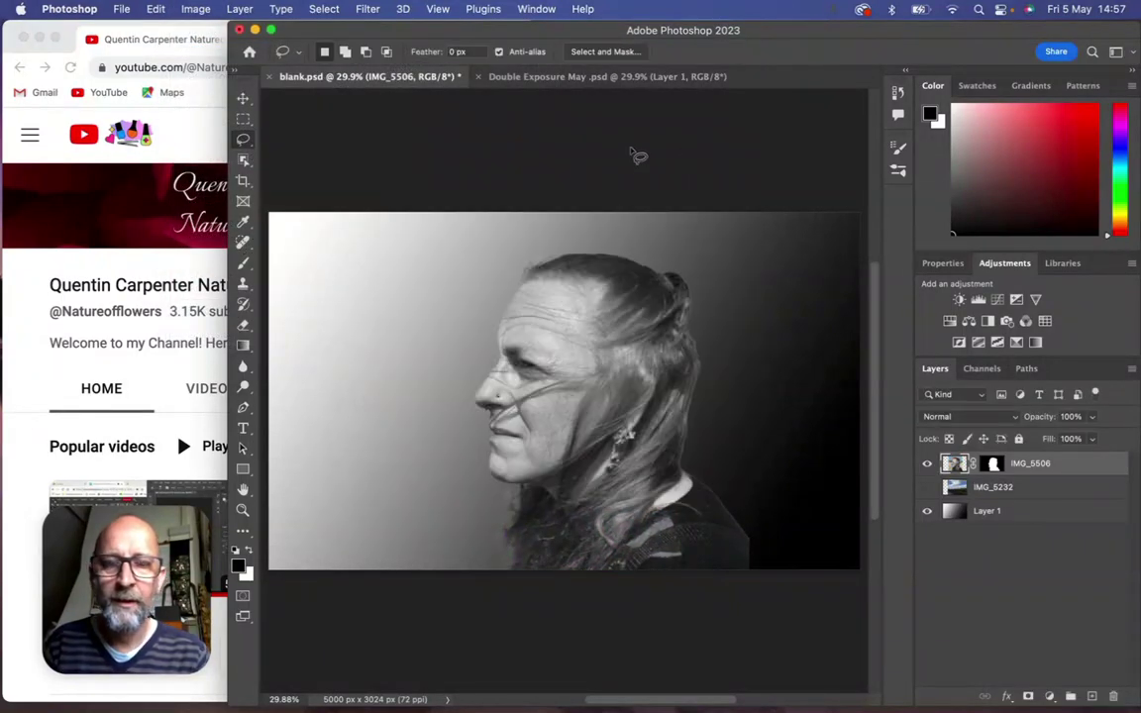
{"action": "left_click", "coordinate": [185, 10]}
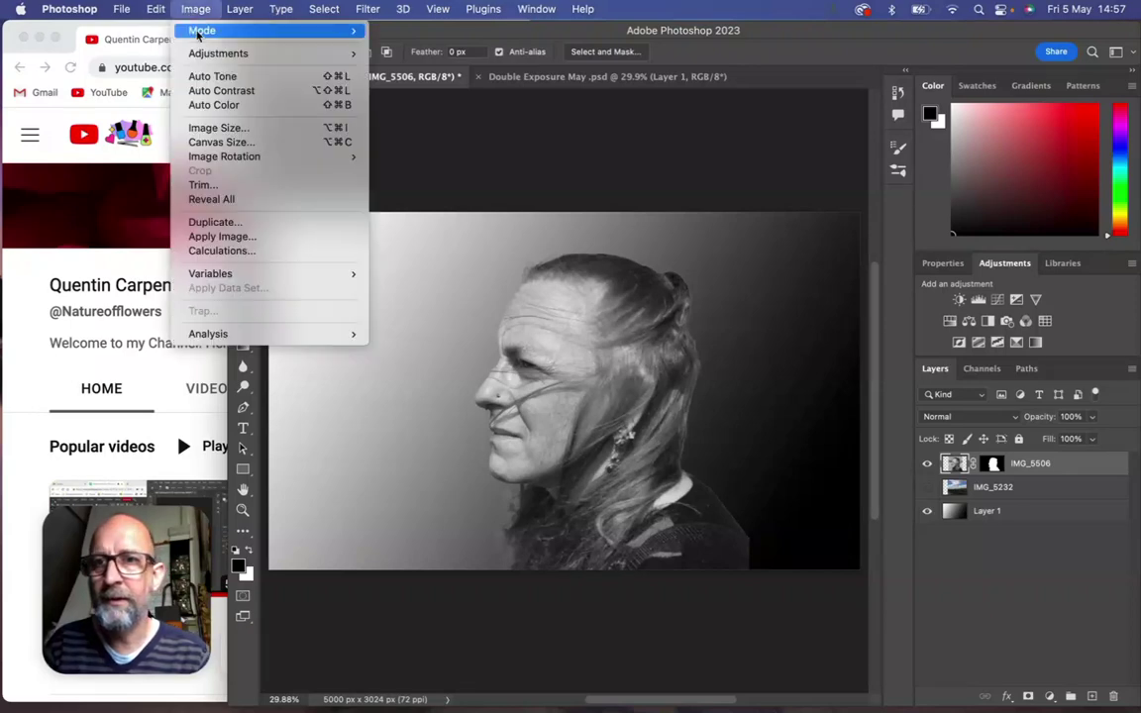
{"action": "mouse_move", "coordinate": [190, 55]}
{"action": "left_click", "coordinate": [442, 68]}
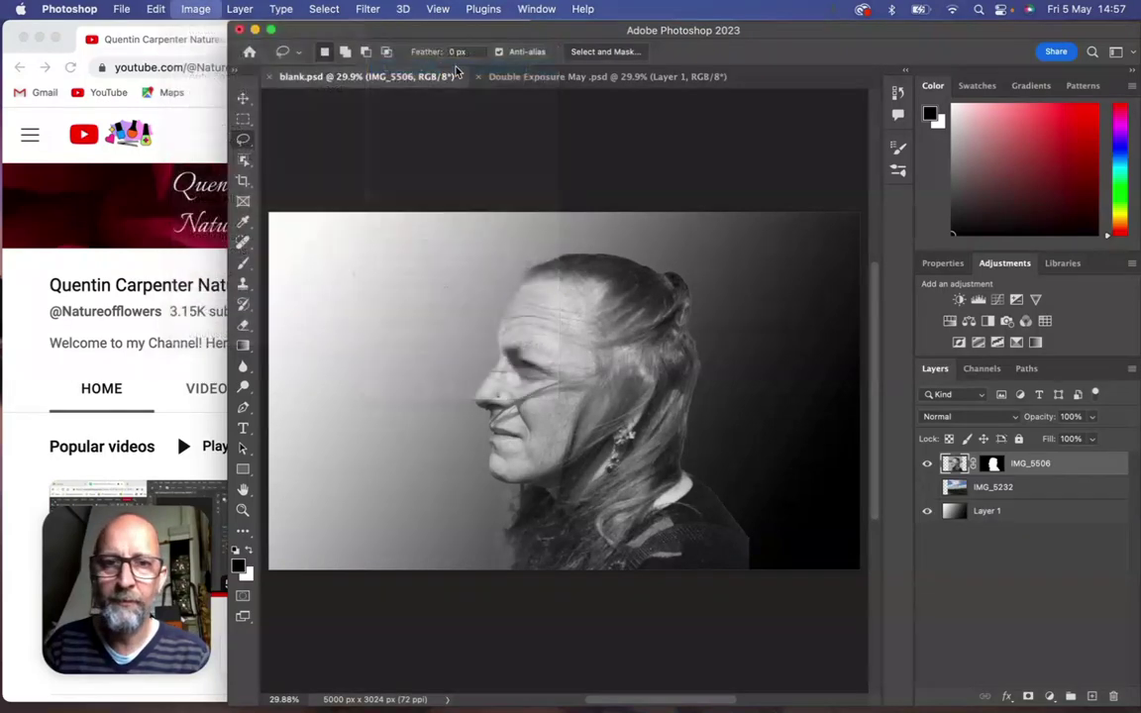
{"action": "left_click_drag", "start_coordinate": [775, 282], "coordinate": [779, 284]}
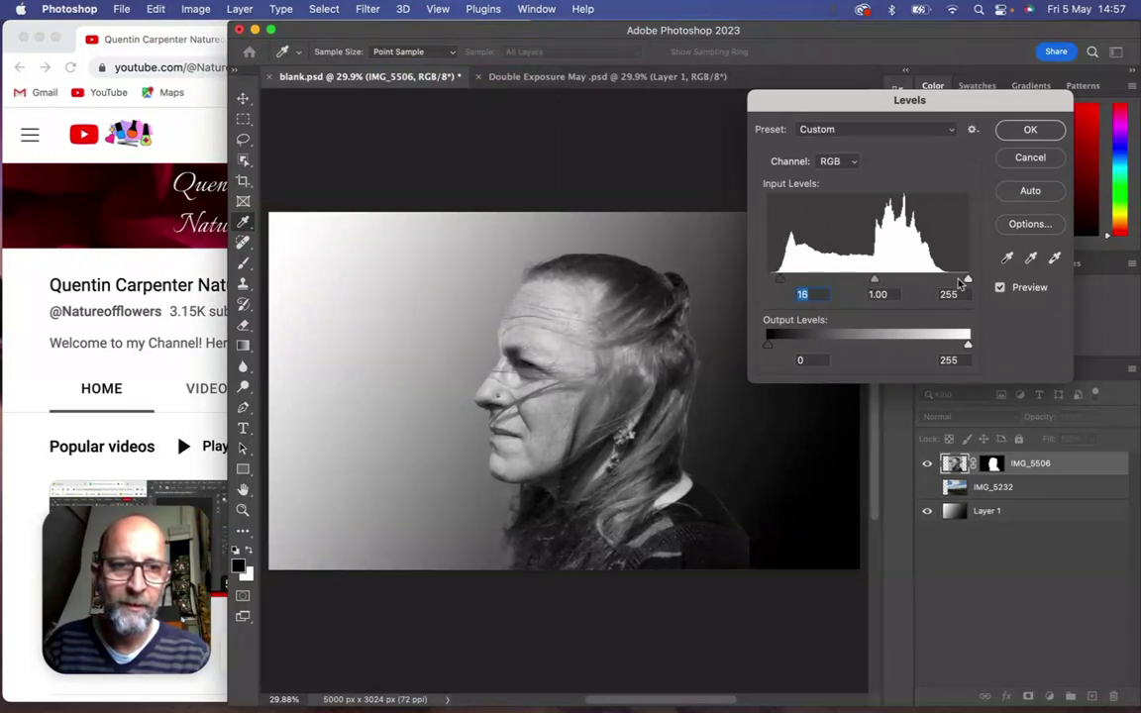
{"action": "left_click_drag", "start_coordinate": [967, 283], "coordinate": [951, 282]}
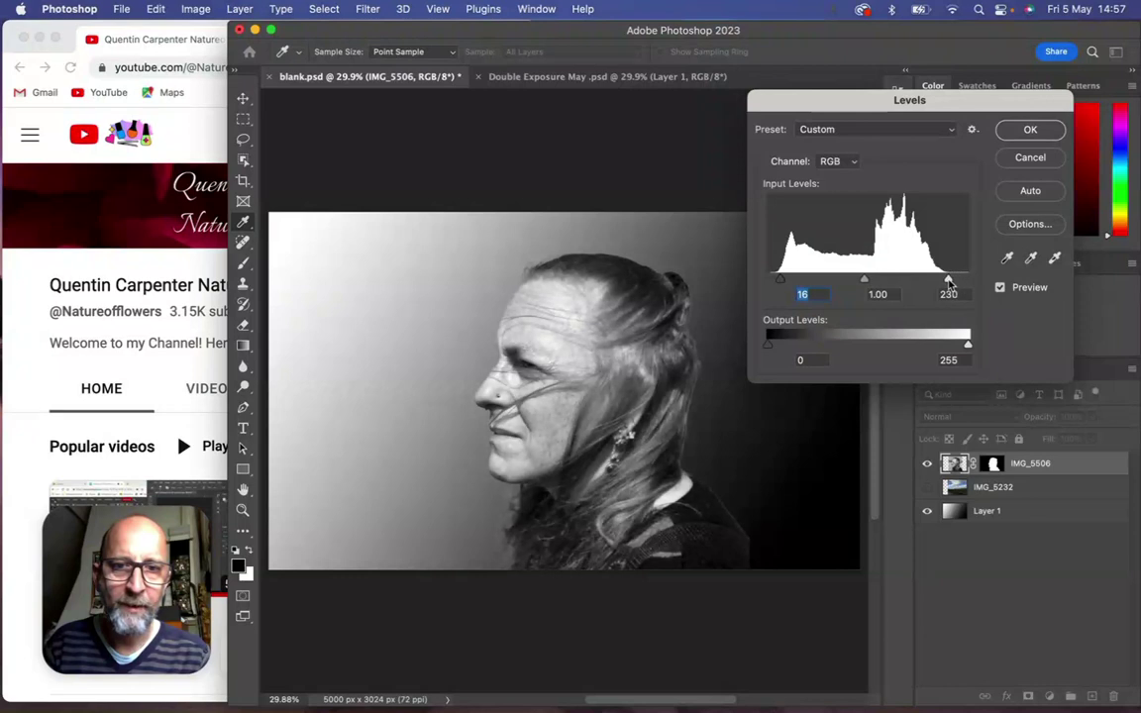
{"action": "left_click", "coordinate": [946, 282]}
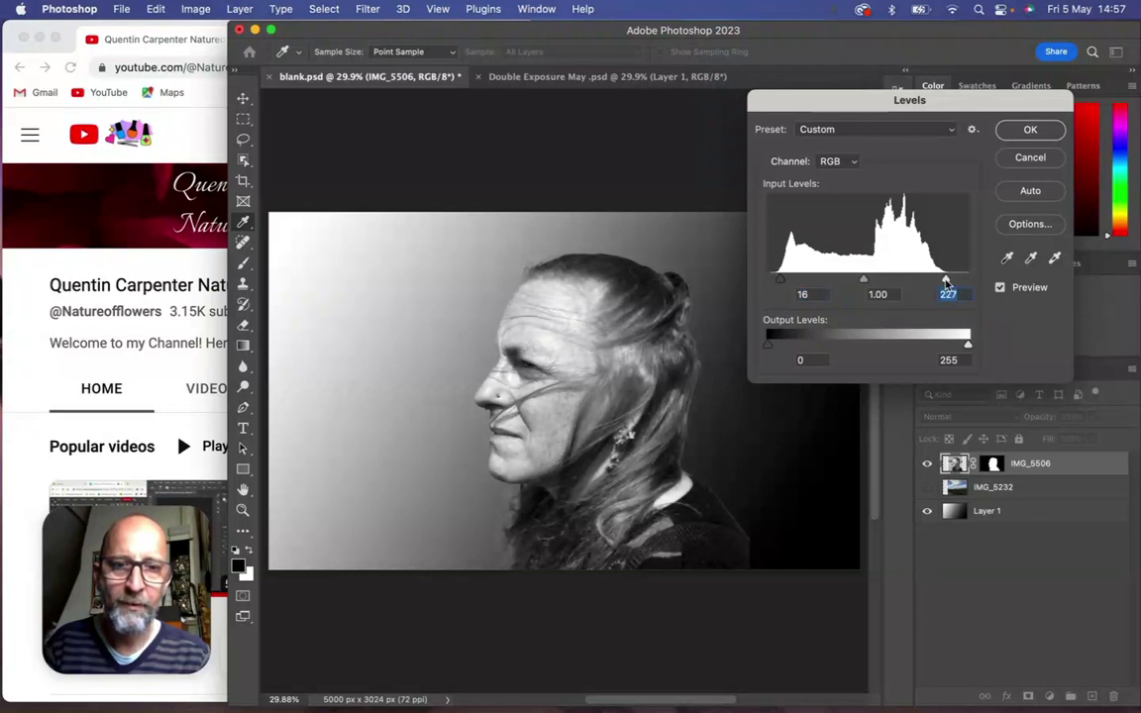
- Apply Levels, show IMG_5232 again, and give it a reveal-all layer mask
{"action": "left_click", "coordinate": [1030, 130]}
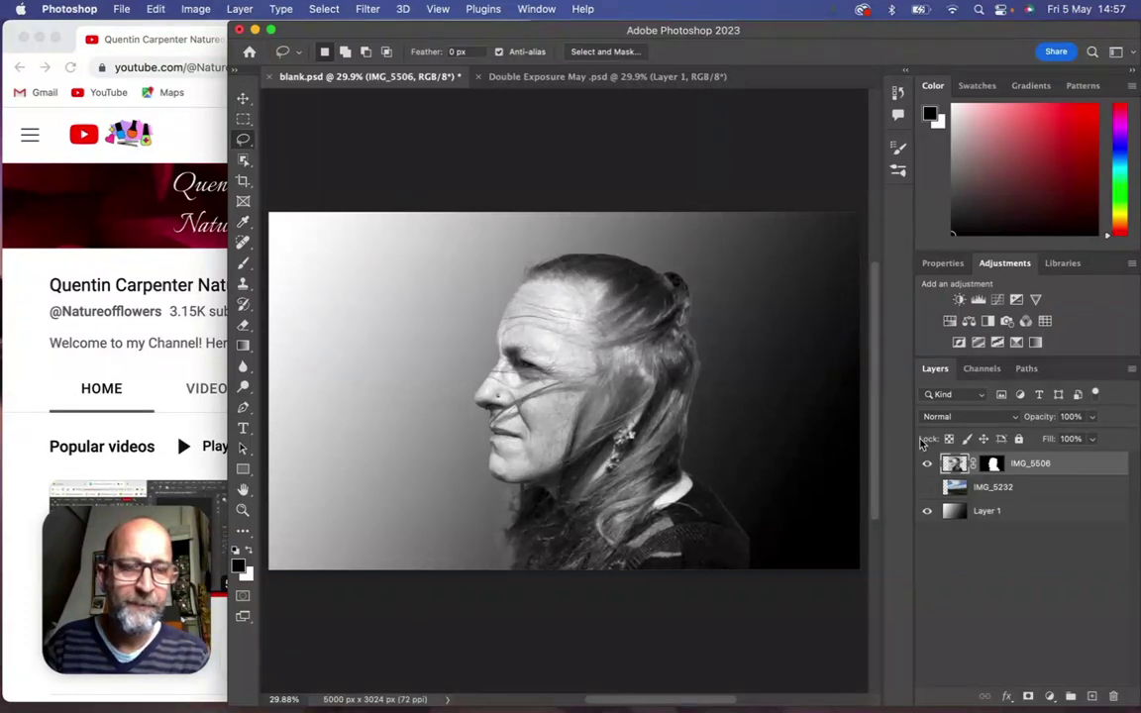
{"action": "left_click", "coordinate": [927, 490]}
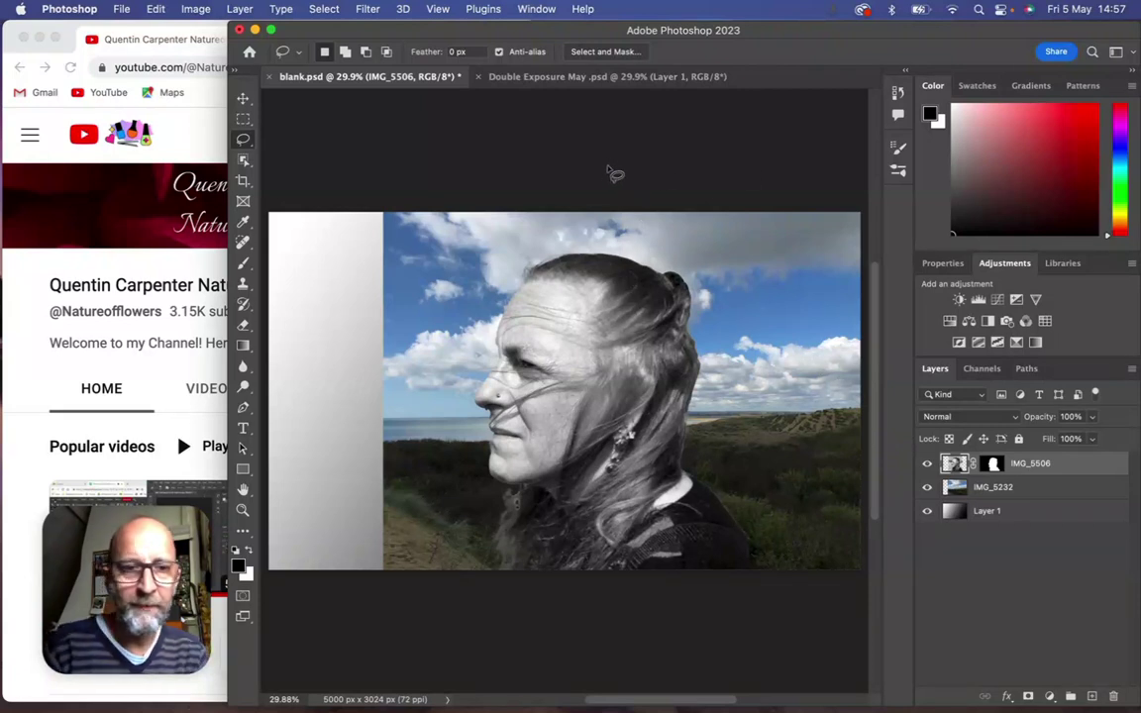
{"action": "left_click", "coordinate": [994, 489]}
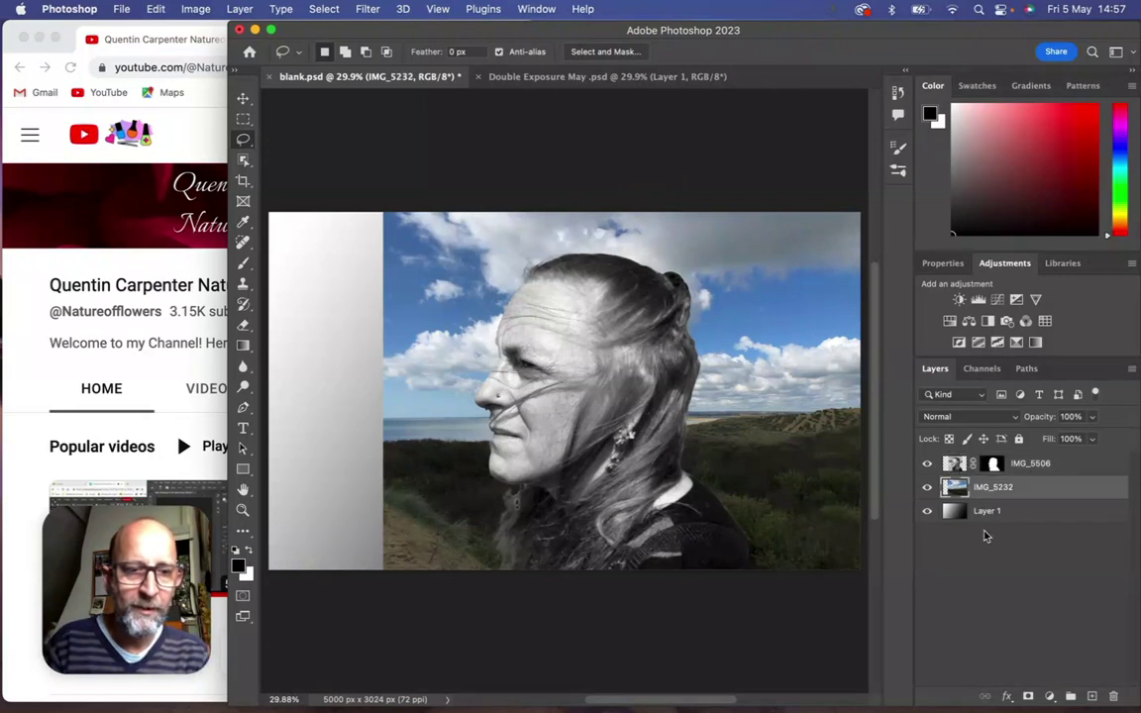
{"action": "left_click", "coordinate": [1029, 698]}
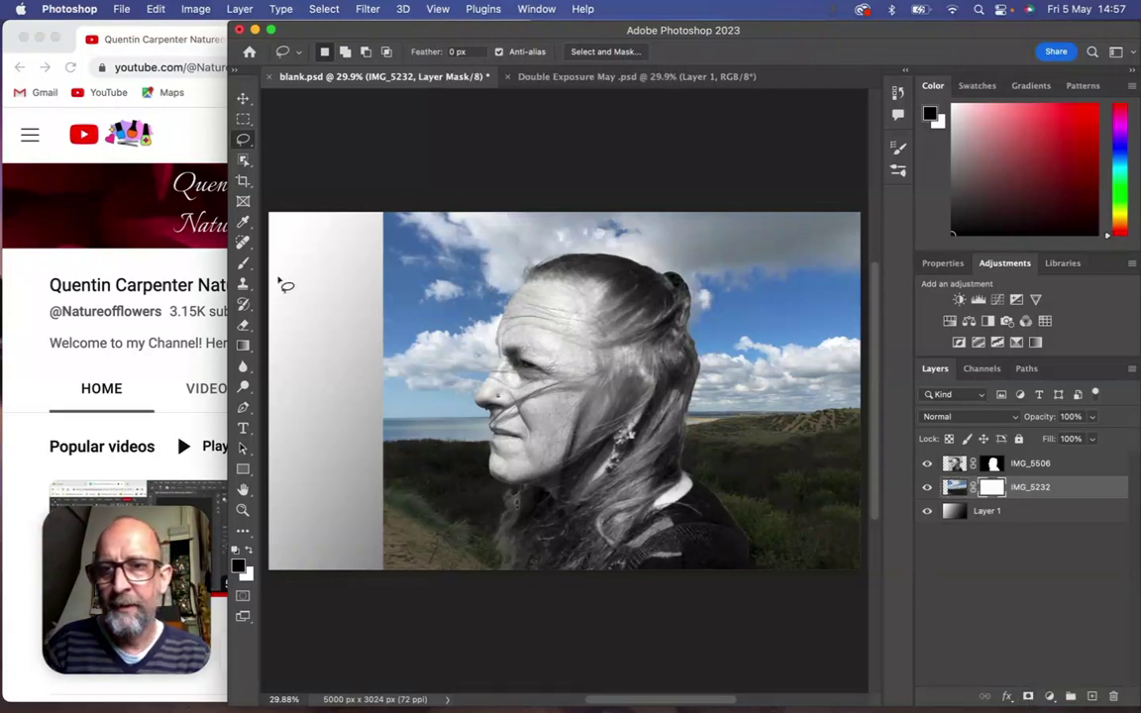
- Paint black on the IMG_5232 mask with a 1400 px soft round brush down the left side
{"action": "key", "text": "b"}
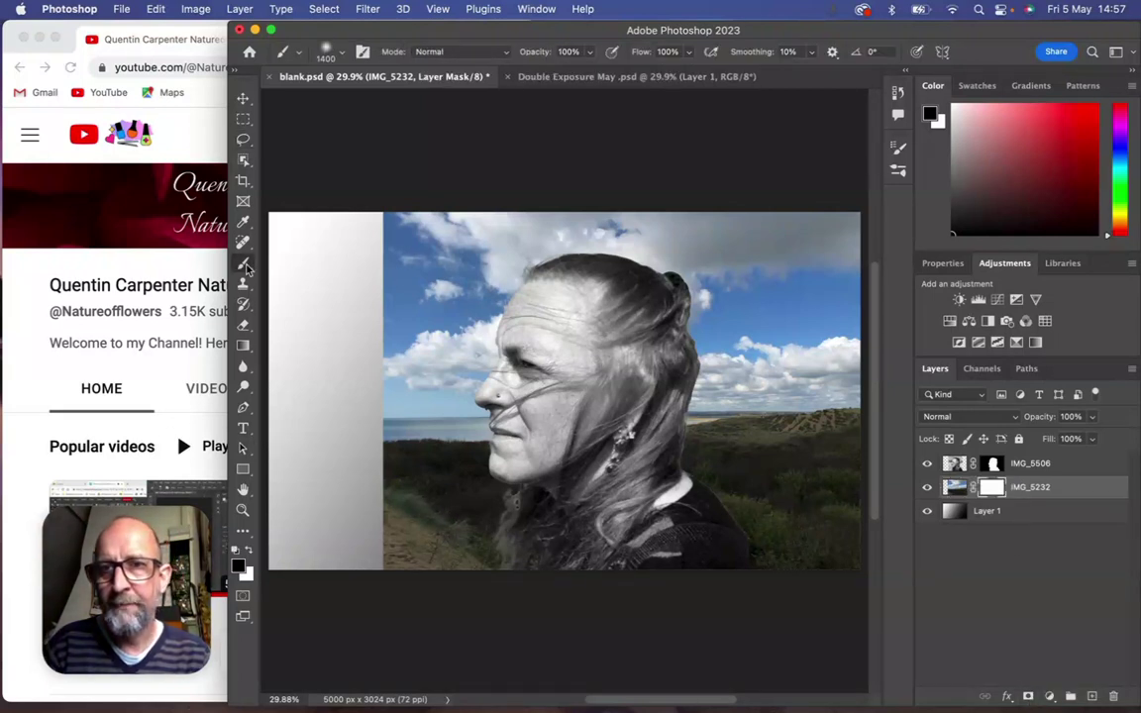
{"action": "left_click", "coordinate": [341, 56]}
{"action": "mouse_move", "coordinate": [408, 104]}
{"action": "left_mouse_down"}
{"action": "mouse_move", "coordinate": [368, 104]}
{"action": "mouse_move", "coordinate": [404, 109]}
{"action": "left_mouse_up"}
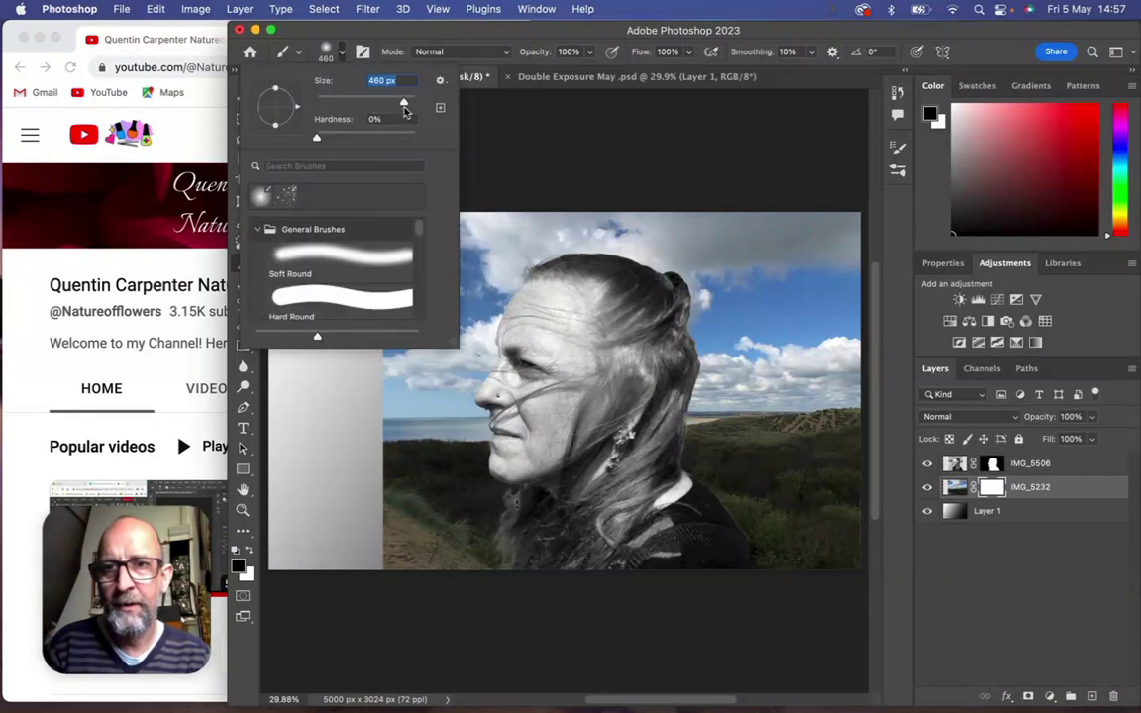
{"action": "left_click", "coordinate": [336, 256]}
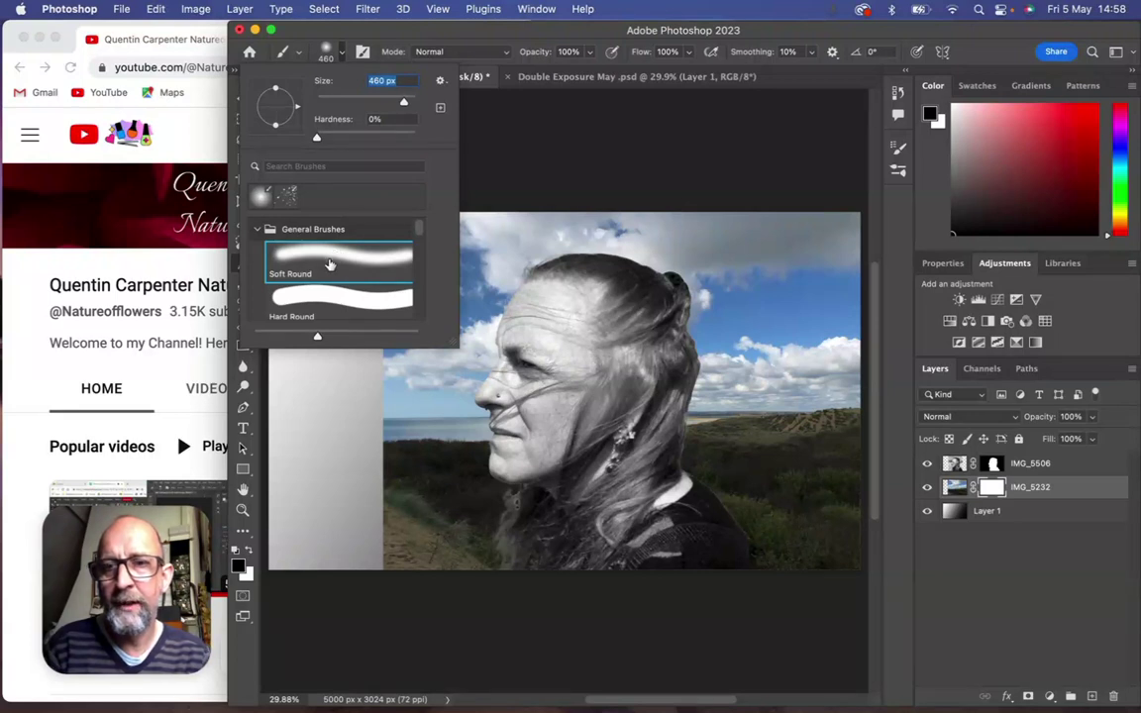
{"action": "left_click_drag", "start_coordinate": [412, 107], "coordinate": [410, 105]}
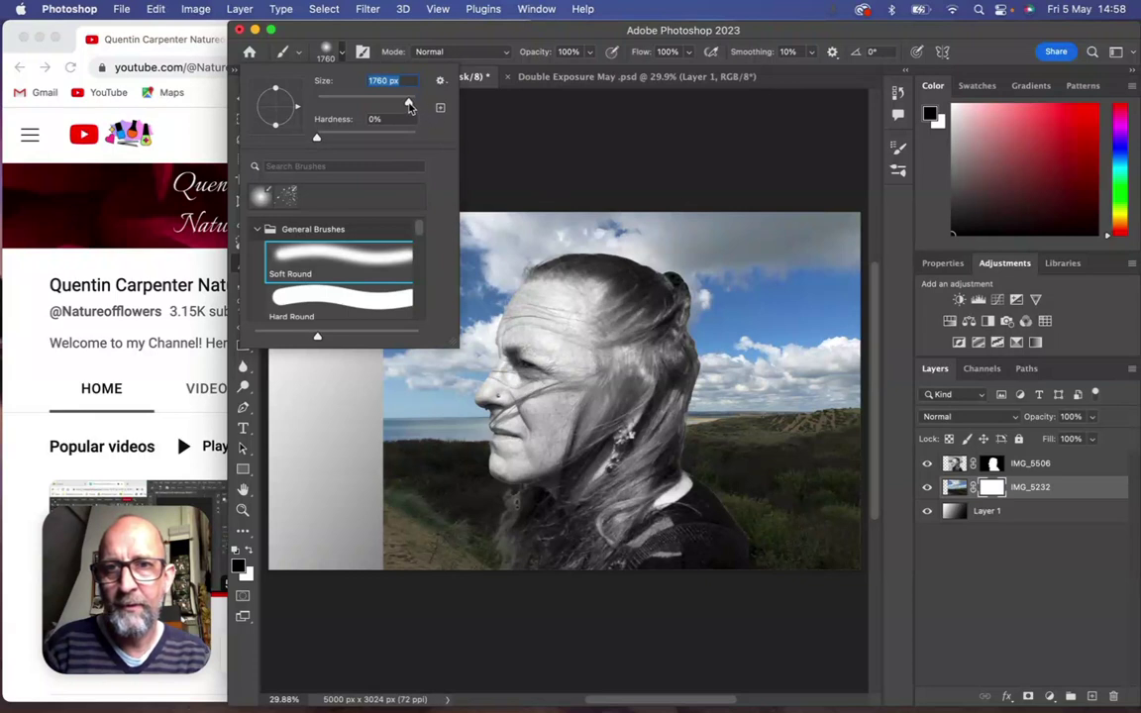
{"action": "left_click_drag", "start_coordinate": [410, 106], "coordinate": [406, 105]}
{"action": "left_click", "coordinate": [483, 153]}
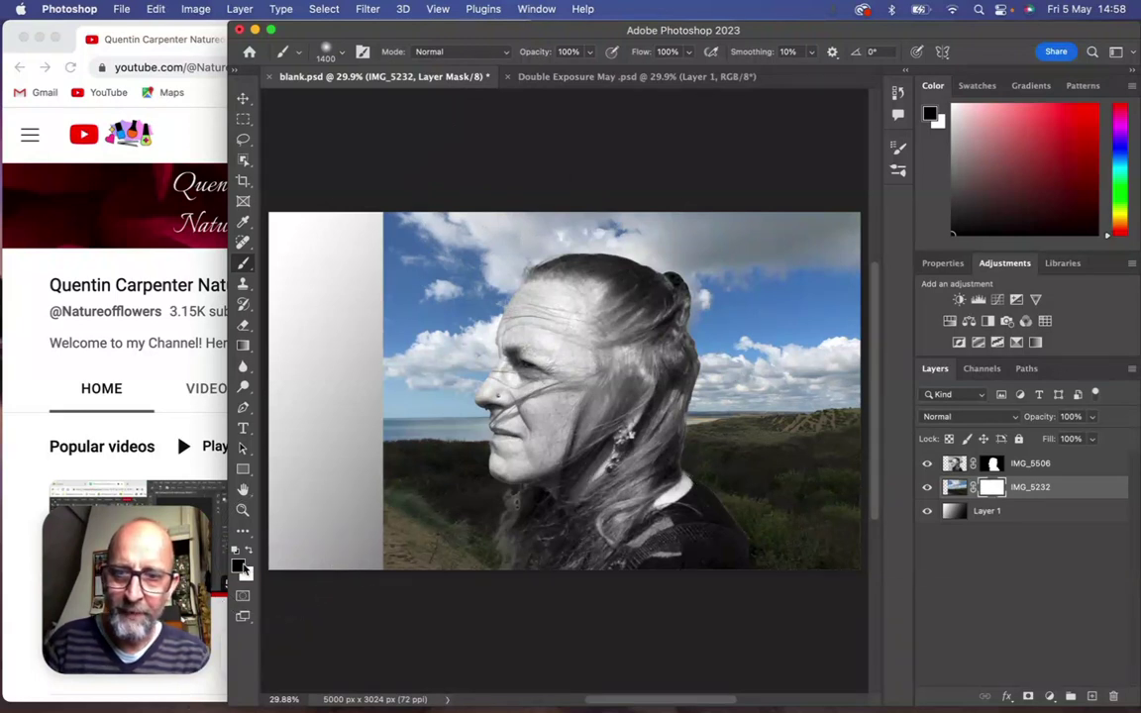
{"action": "left_click", "coordinate": [392, 238]}
{"action": "mouse_move", "coordinate": [392, 238]}
{"action": "left_mouse_down"}
{"action": "mouse_move", "coordinate": [385, 279]}
{"action": "mouse_move", "coordinate": [438, 202]}
{"action": "mouse_move", "coordinate": [387, 320]}
{"action": "mouse_move", "coordinate": [453, 220]}
{"action": "mouse_move", "coordinate": [427, 278]}
{"action": "mouse_move", "coordinate": [469, 224]}
{"action": "mouse_move", "coordinate": [444, 338]}
{"action": "mouse_move", "coordinate": [452, 298]}
{"action": "mouse_move", "coordinate": [446, 378]}
{"action": "mouse_move", "coordinate": [454, 297]}
{"action": "mouse_move", "coordinate": [456, 433]}
{"action": "mouse_move", "coordinate": [456, 384]}
{"action": "mouse_move", "coordinate": [471, 492]}
{"action": "mouse_move", "coordinate": [464, 564]}
{"action": "mouse_move", "coordinate": [466, 462]}
{"action": "mouse_move", "coordinate": [419, 503]}
{"action": "mouse_move", "coordinate": [392, 471]}
{"action": "mouse_move", "coordinate": [389, 548]}
{"action": "mouse_move", "coordinate": [437, 195]}
{"action": "mouse_move", "coordinate": [418, 267]}
{"action": "mouse_move", "coordinate": [419, 229]}
{"action": "mouse_move", "coordinate": [408, 245]}
{"action": "mouse_move", "coordinate": [418, 599]}
{"action": "left_mouse_up"}
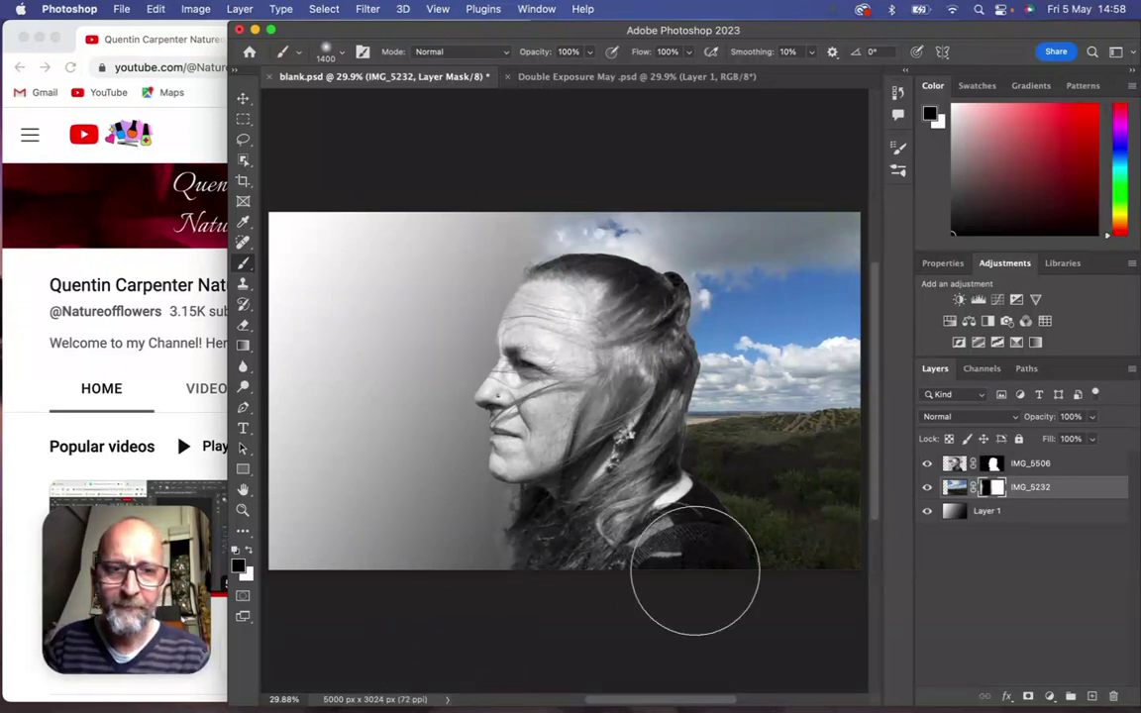
- Paint black on the IMG_5506 mask over the top-right hair, then shrink the brush to 95 px
{"action": "left_click", "coordinate": [993, 466]}
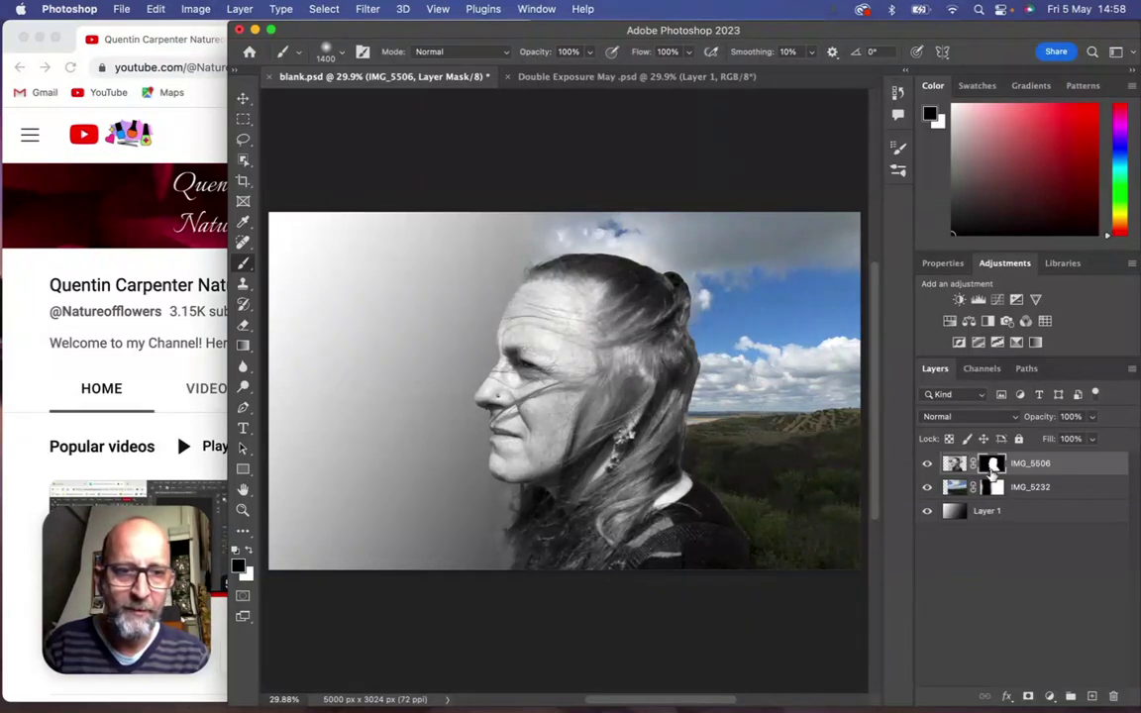
{"action": "mouse_move", "coordinate": [757, 326]}
{"action": "left_mouse_down"}
{"action": "mouse_move", "coordinate": [696, 314]}
{"action": "mouse_move", "coordinate": [693, 275]}
{"action": "mouse_move", "coordinate": [683, 272]}
{"action": "mouse_move", "coordinate": [665, 318]}
{"action": "mouse_move", "coordinate": [652, 293]}
{"action": "mouse_move", "coordinate": [624, 321]}
{"action": "mouse_move", "coordinate": [655, 301]}
{"action": "mouse_move", "coordinate": [656, 274]}
{"action": "mouse_move", "coordinate": [637, 246]}
{"action": "mouse_move", "coordinate": [636, 204]}
{"action": "mouse_move", "coordinate": [601, 217]}
{"action": "mouse_move", "coordinate": [637, 234]}
{"action": "mouse_move", "coordinate": [670, 293]}
{"action": "mouse_move", "coordinate": [660, 396]}
{"action": "mouse_move", "coordinate": [671, 383]}
{"action": "mouse_move", "coordinate": [675, 417]}
{"action": "mouse_move", "coordinate": [667, 395]}
{"action": "mouse_move", "coordinate": [668, 407]}
{"action": "mouse_move", "coordinate": [614, 436]}
{"action": "mouse_move", "coordinate": [624, 490]}
{"action": "mouse_move", "coordinate": [644, 500]}
{"action": "mouse_move", "coordinate": [575, 484]}
{"action": "left_mouse_up"}
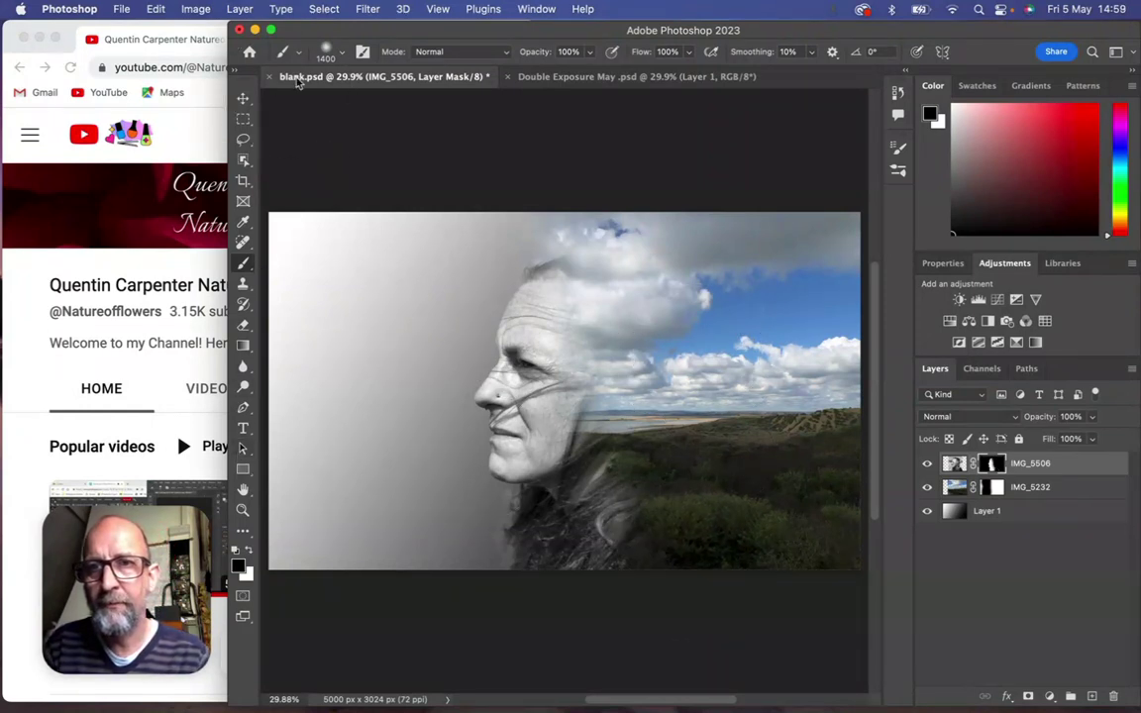
{"action": "left_click", "coordinate": [339, 57]}
{"action": "left_click_drag", "start_coordinate": [330, 99], "coordinate": [383, 105]}
{"action": "left_click", "coordinate": [609, 448]}
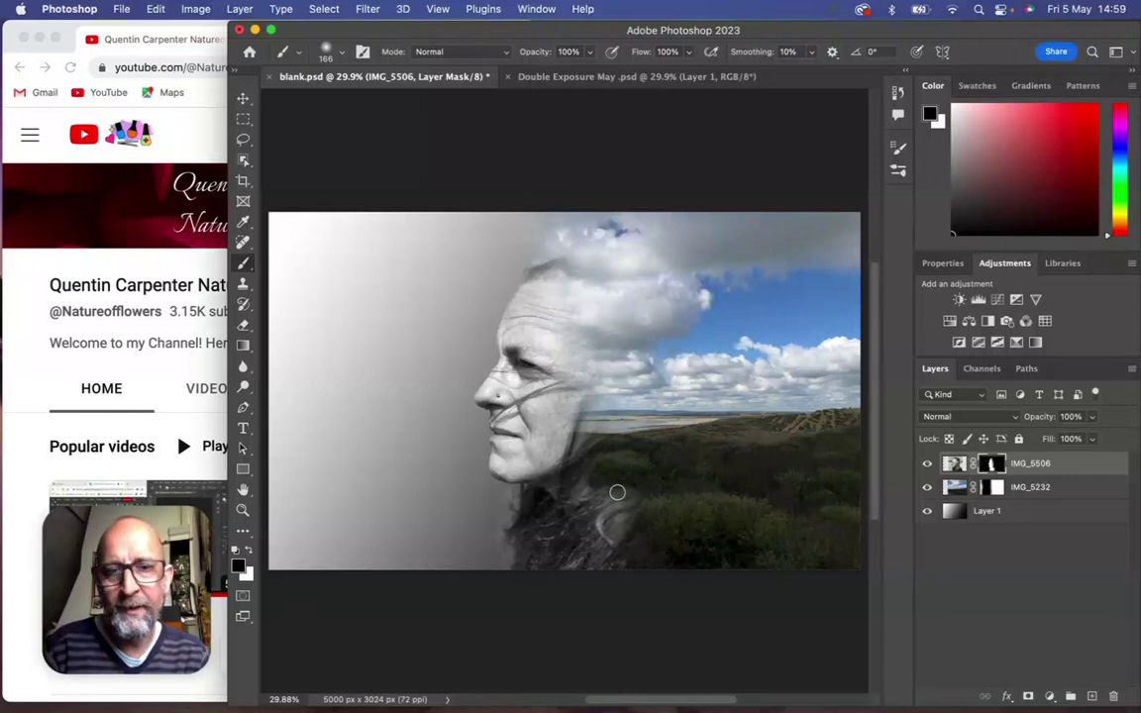
- Paint black over the lower-left hair with a 380 px brush, then set the brush to 114 px
{"action": "left_click", "coordinate": [326, 52]}
{"action": "left_click_drag", "start_coordinate": [384, 103], "coordinate": [399, 105]}
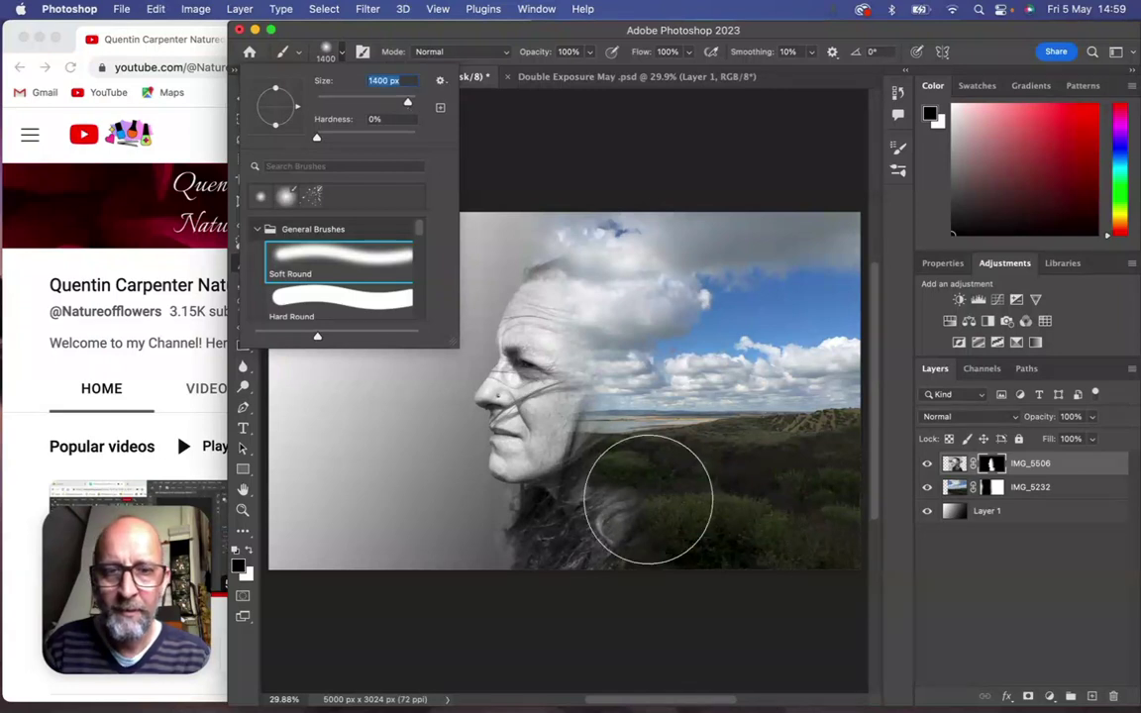
{"action": "left_click", "coordinate": [683, 509]}
{"action": "mouse_move", "coordinate": [687, 509]}
{"action": "left_mouse_down"}
{"action": "mouse_move", "coordinate": [650, 484]}
{"action": "mouse_move", "coordinate": [650, 494]}
{"action": "left_mouse_up"}
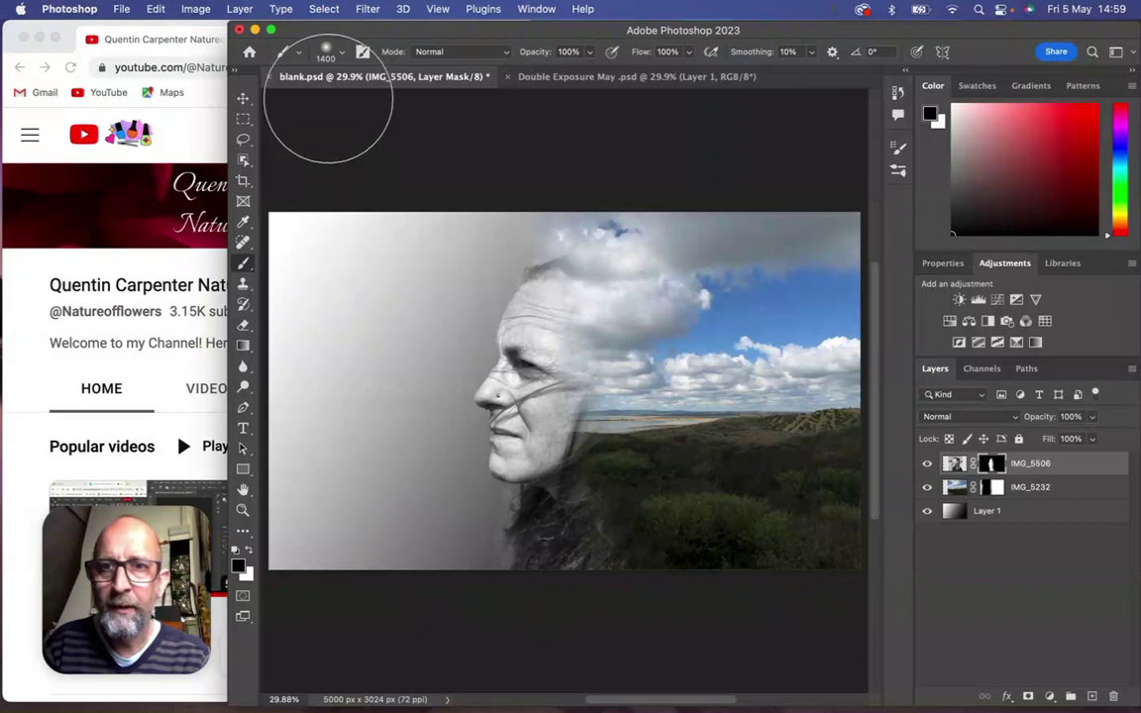
{"action": "left_click", "coordinate": [342, 54]}
{"action": "left_click_drag", "start_coordinate": [407, 102], "coordinate": [369, 102]}
{"action": "left_click", "coordinate": [495, 511]}
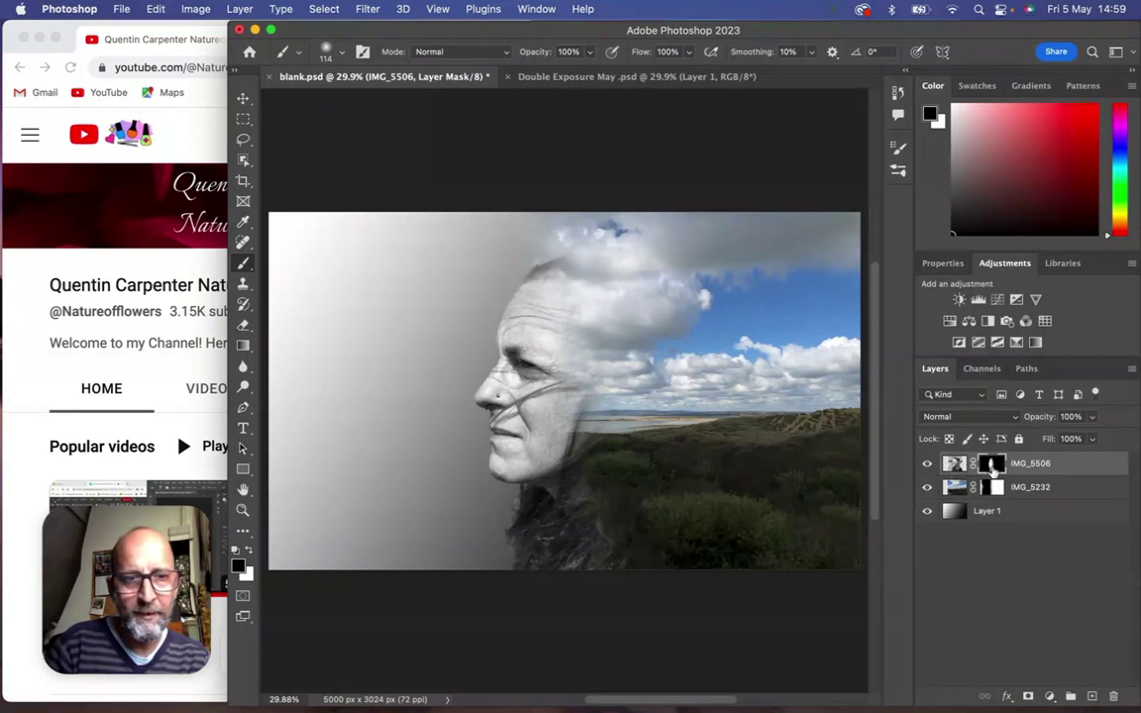
- With the Move tool, select the IMG_5506 face layer and shift it left
{"action": "left_click", "coordinate": [243, 100]}
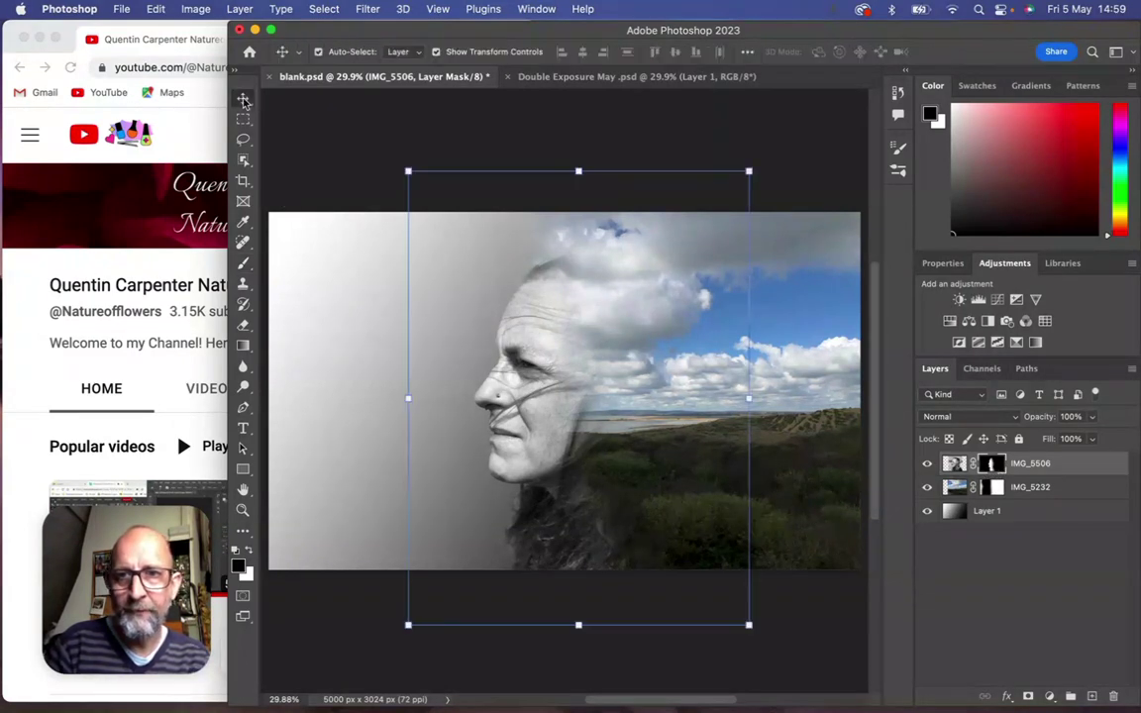
{"action": "mouse_move", "coordinate": [427, 194]}
{"action": "left_mouse_down"}
{"action": "mouse_move", "coordinate": [449, 217]}
{"action": "mouse_move", "coordinate": [423, 218]}
{"action": "left_mouse_up"}
{"action": "left_click", "coordinate": [1011, 467]}
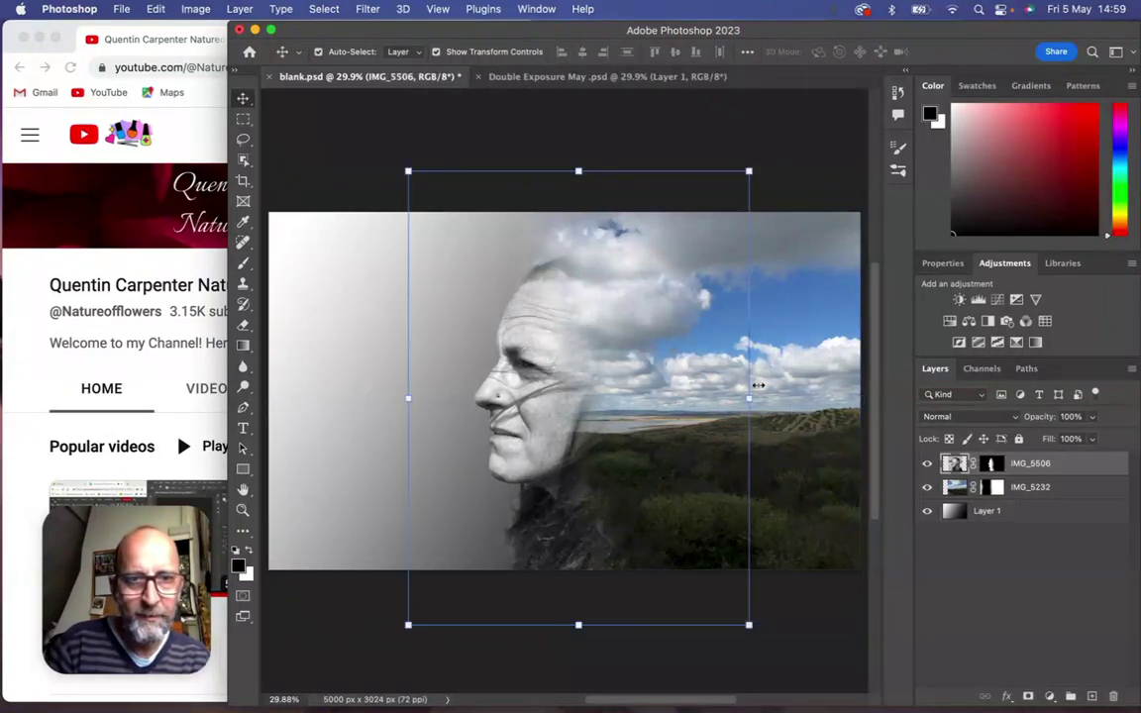
{"action": "mouse_move", "coordinate": [659, 260]}
{"action": "left_mouse_down"}
{"action": "mouse_move", "coordinate": [626, 255]}
{"action": "mouse_move", "coordinate": [656, 263]}
{"action": "left_mouse_up"}
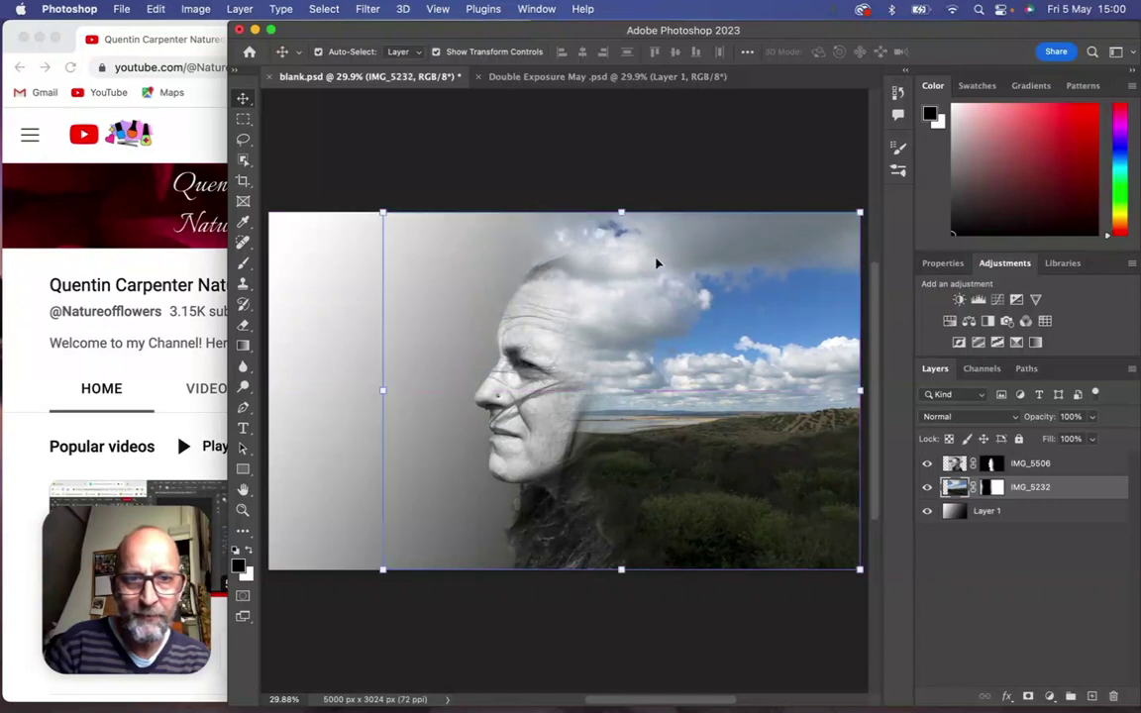
{"action": "left_click", "coordinate": [993, 465]}
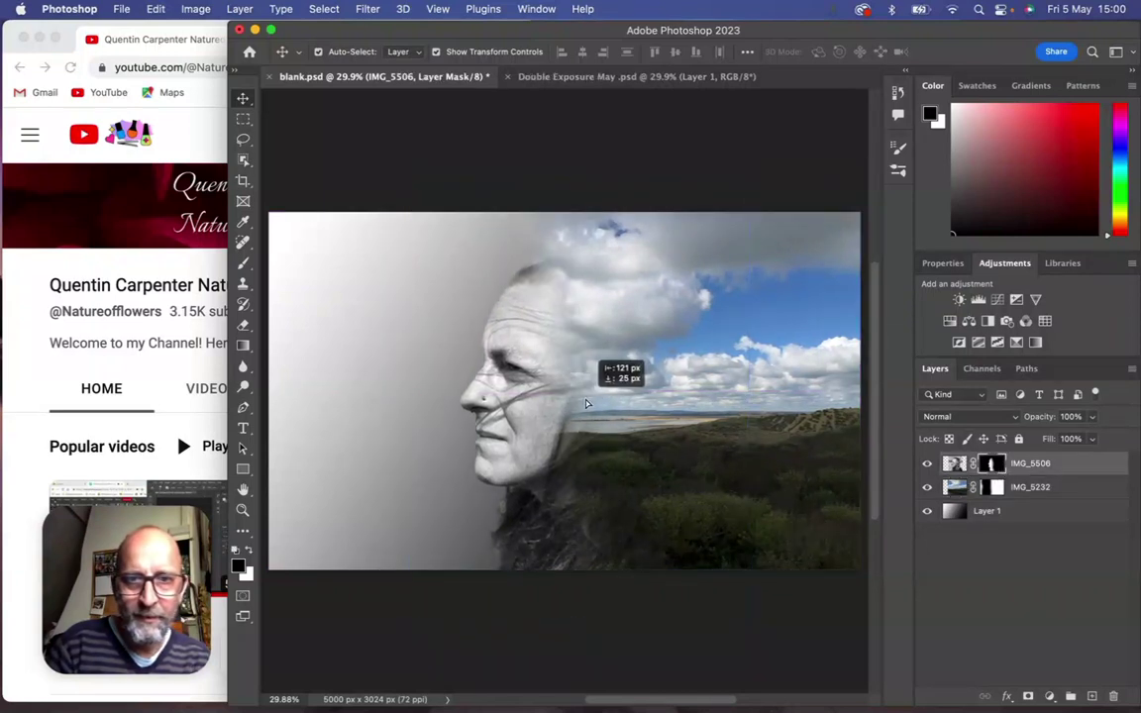
{"action": "left_click_drag", "start_coordinate": [585, 403], "coordinate": [564, 388]}
- Free-transform the face to 106.5%, nudge it right and down, and apply
{"action": "key", "text": "ctrl+t"}
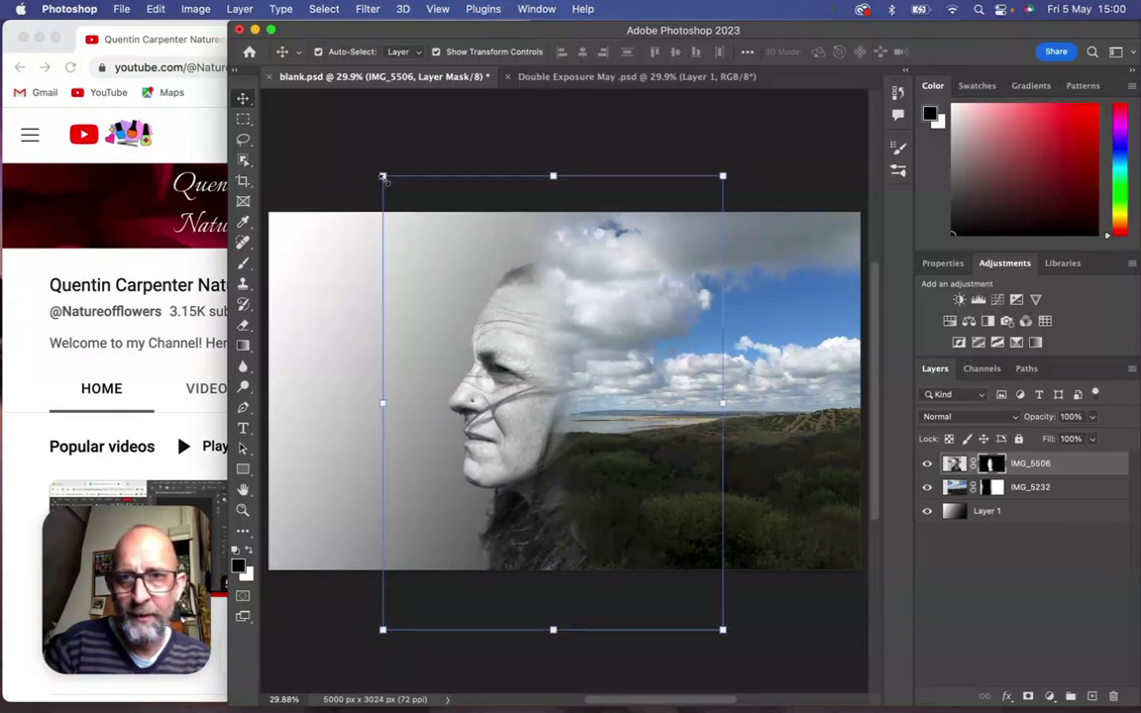
{"action": "left_click_drag", "start_coordinate": [382, 177], "coordinate": [360, 147]}
{"action": "left_click_drag", "start_coordinate": [506, 254], "coordinate": [526, 268]}
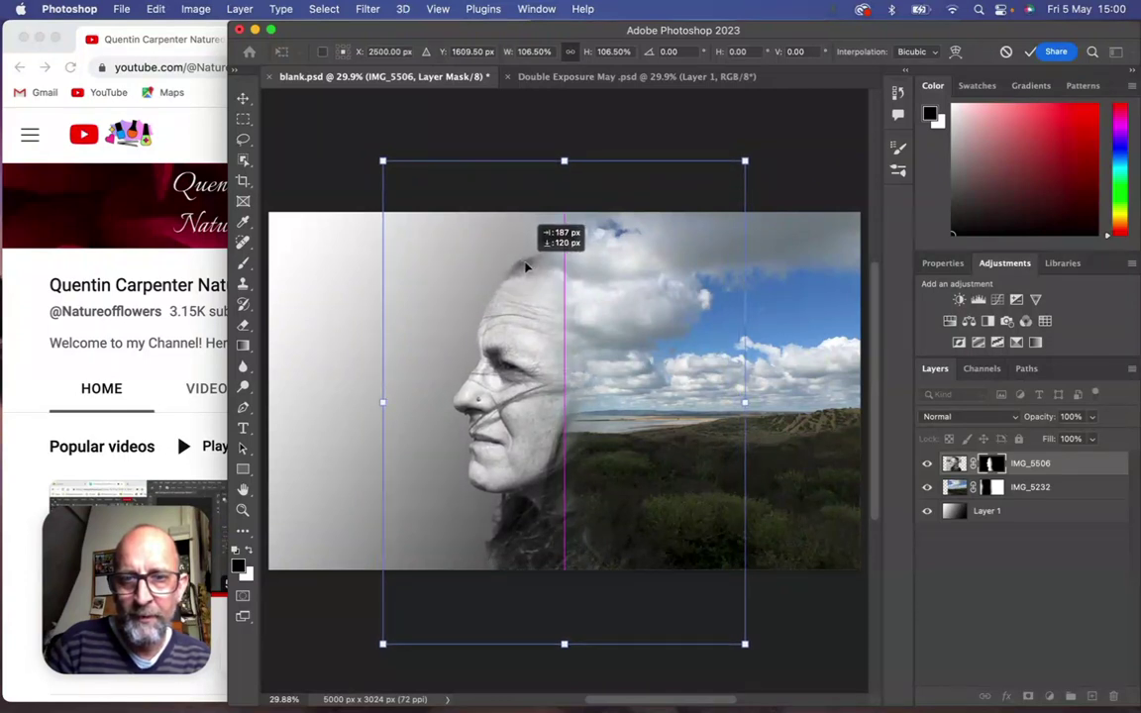
{"action": "key", "text": "Return"}
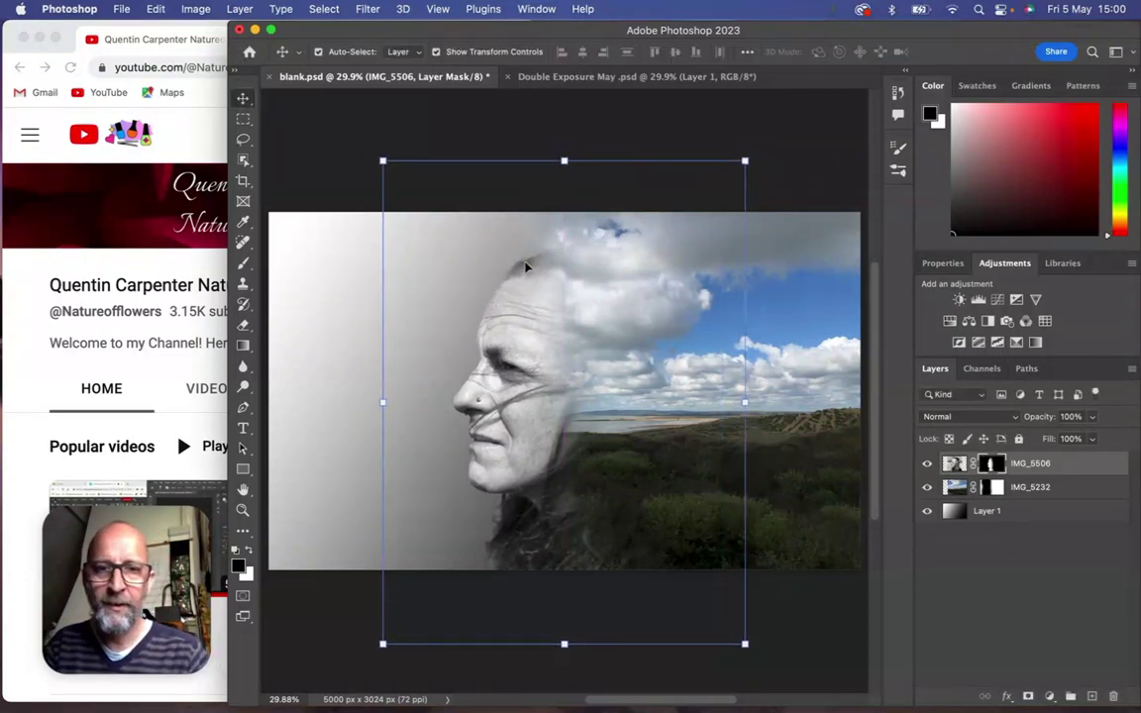
{"action": "left_click", "coordinate": [805, 616]}
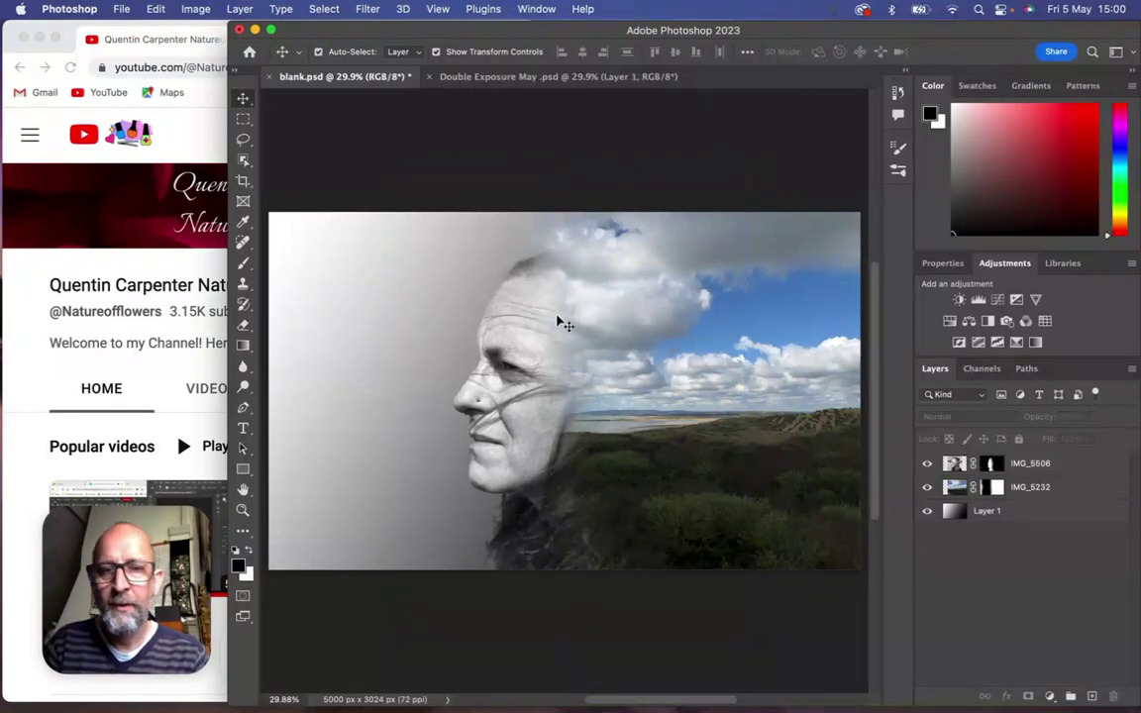
- Save the composite as 'Double Exposure May2.psd' on the Desktop in Photoshop format
{"action": "left_click", "coordinate": [121, 9]}
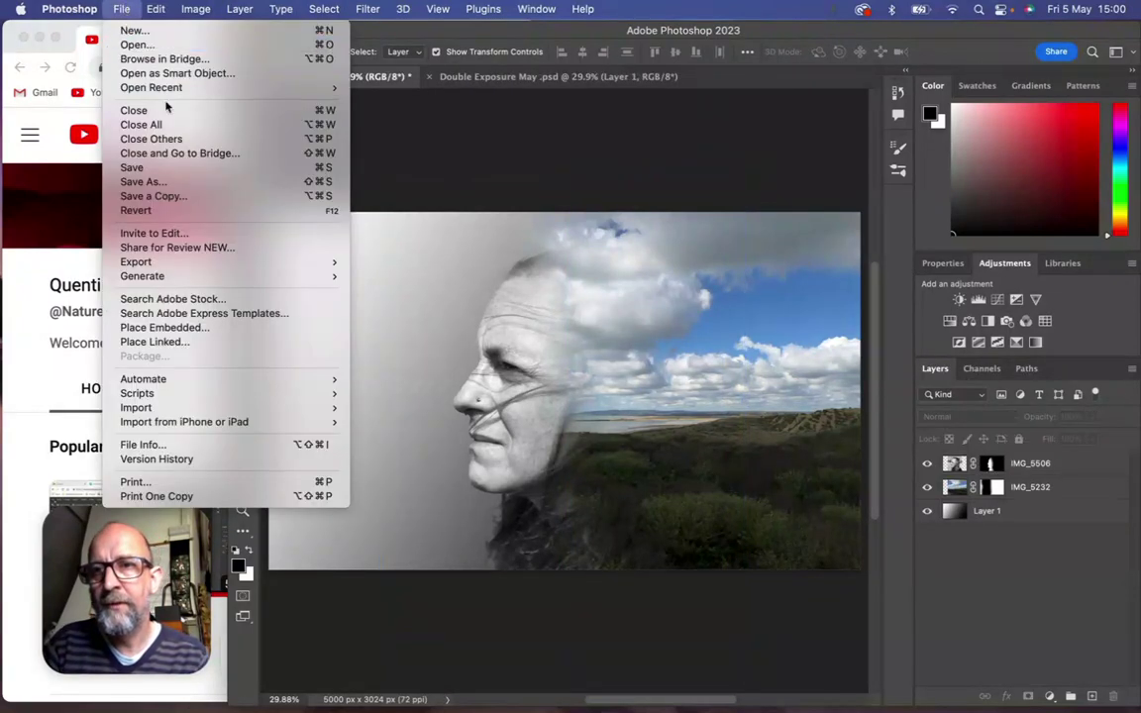
{"action": "left_click", "coordinate": [181, 185]}
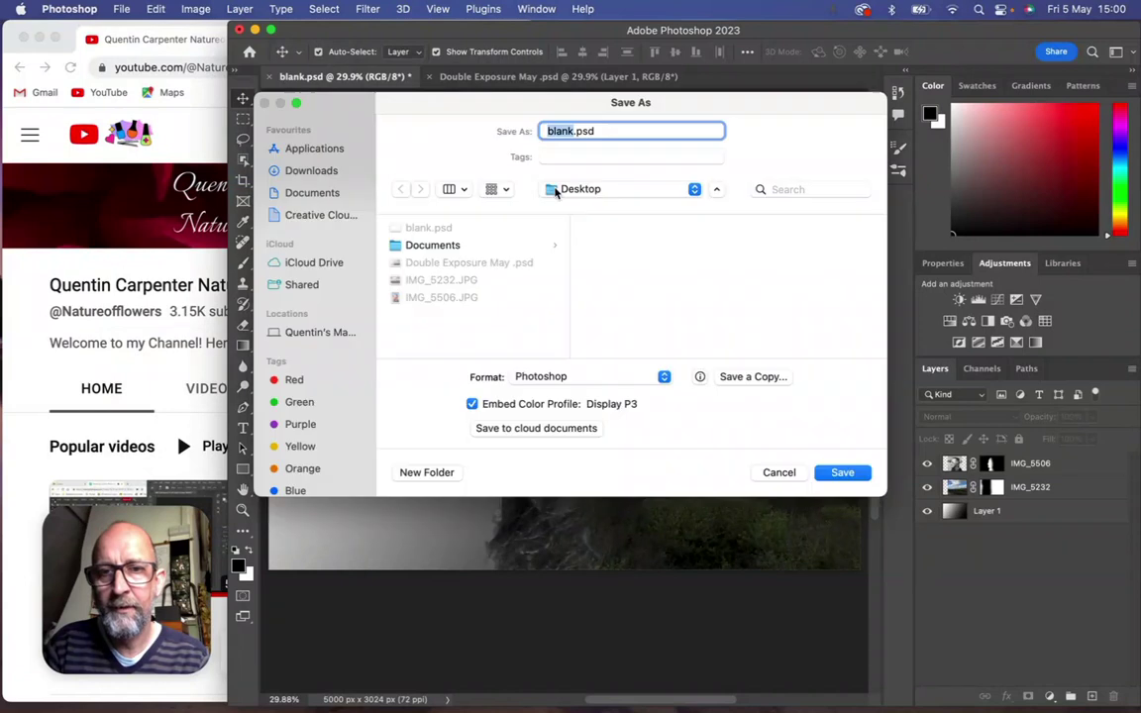
{"action": "left_click", "coordinate": [471, 262]}
{"action": "left_click", "coordinate": [651, 130]}
{"action": "type", "text": "2"}
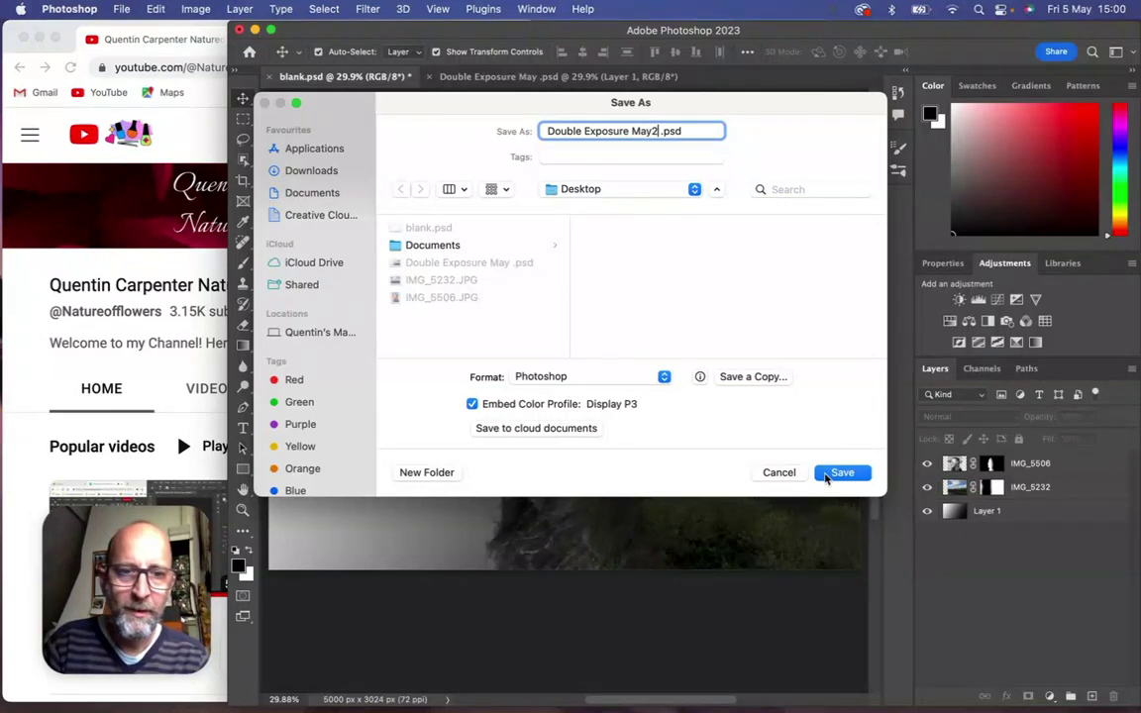
{"action": "left_click", "coordinate": [835, 475]}
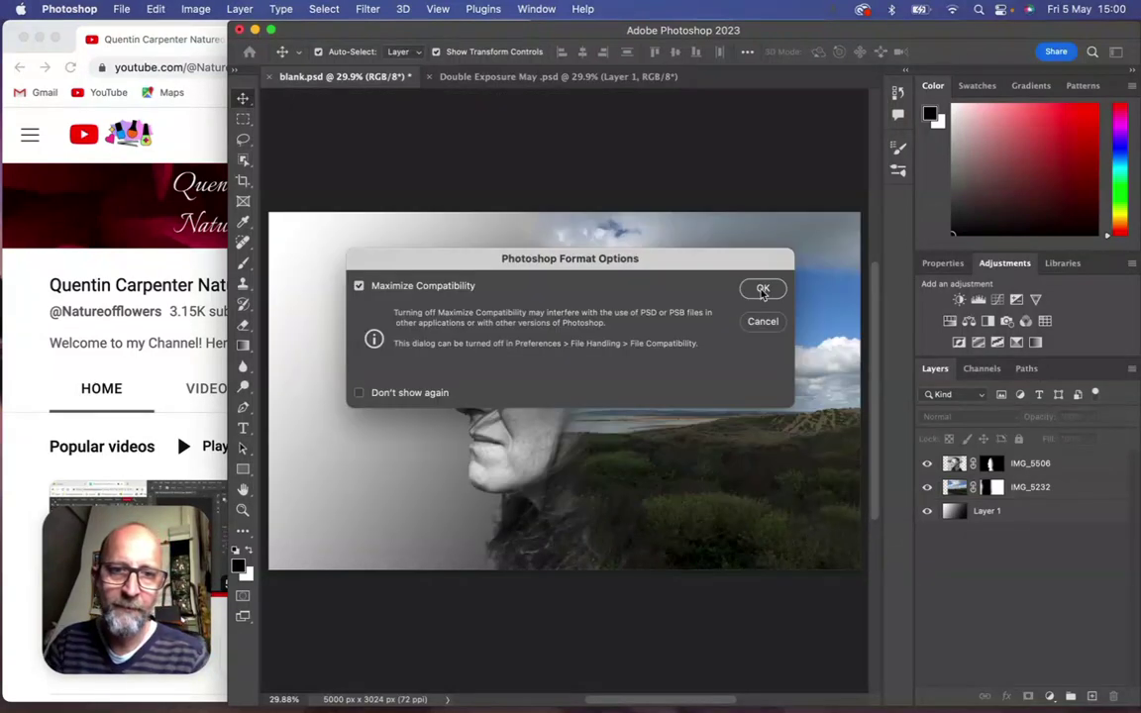
{"action": "left_click", "coordinate": [761, 289]}
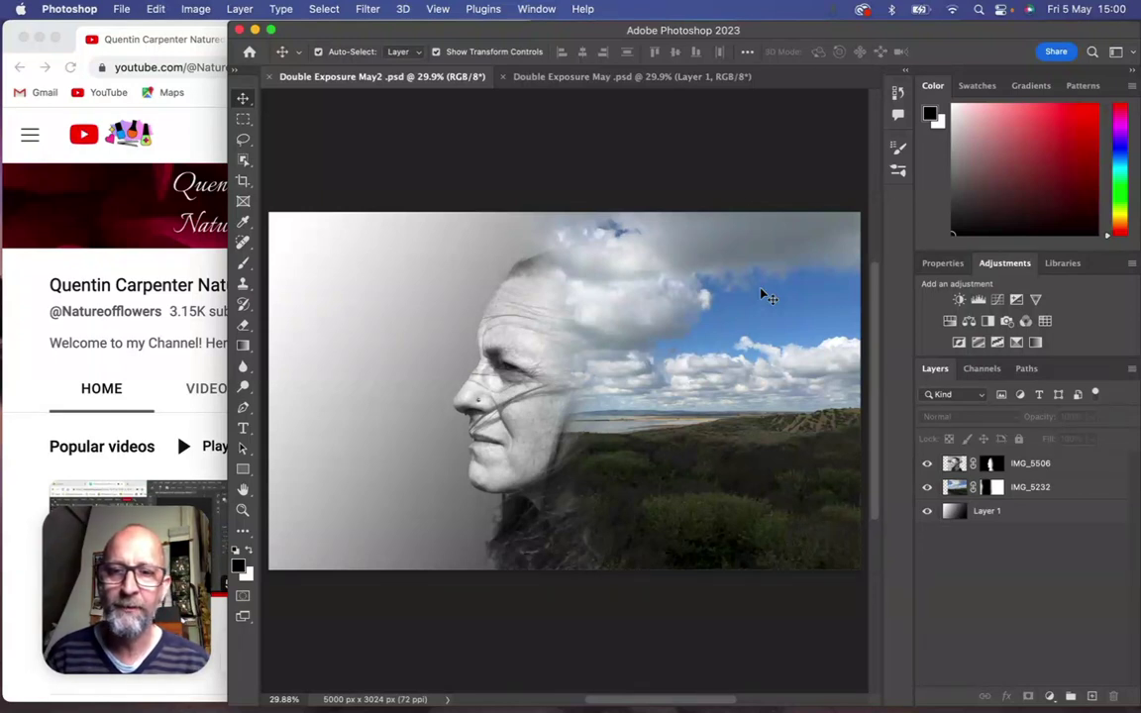
- Bring the Chrome window showing the YouTube channel in front of Photoshop
{"action": "left_click", "coordinate": [202, 365]}
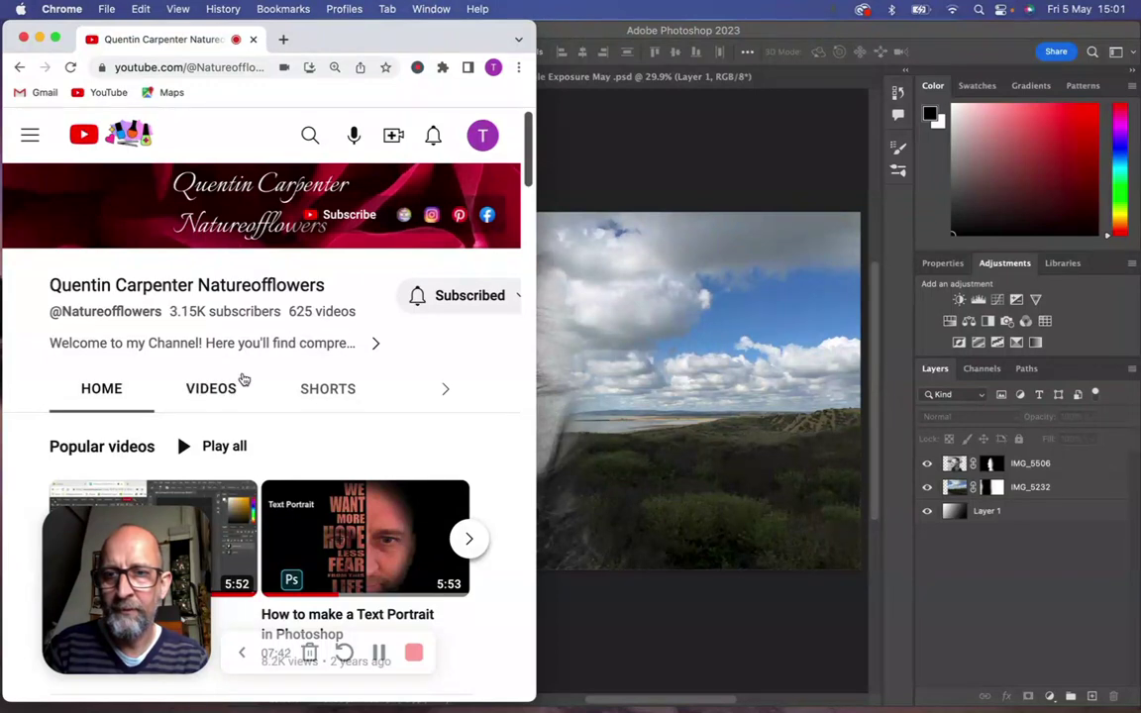
- Open the channel's Playlists section and scroll down to Photoshop Tutorials
{"action": "left_click", "coordinate": [445, 389]}
{"action": "left_click", "coordinate": [262, 396]}
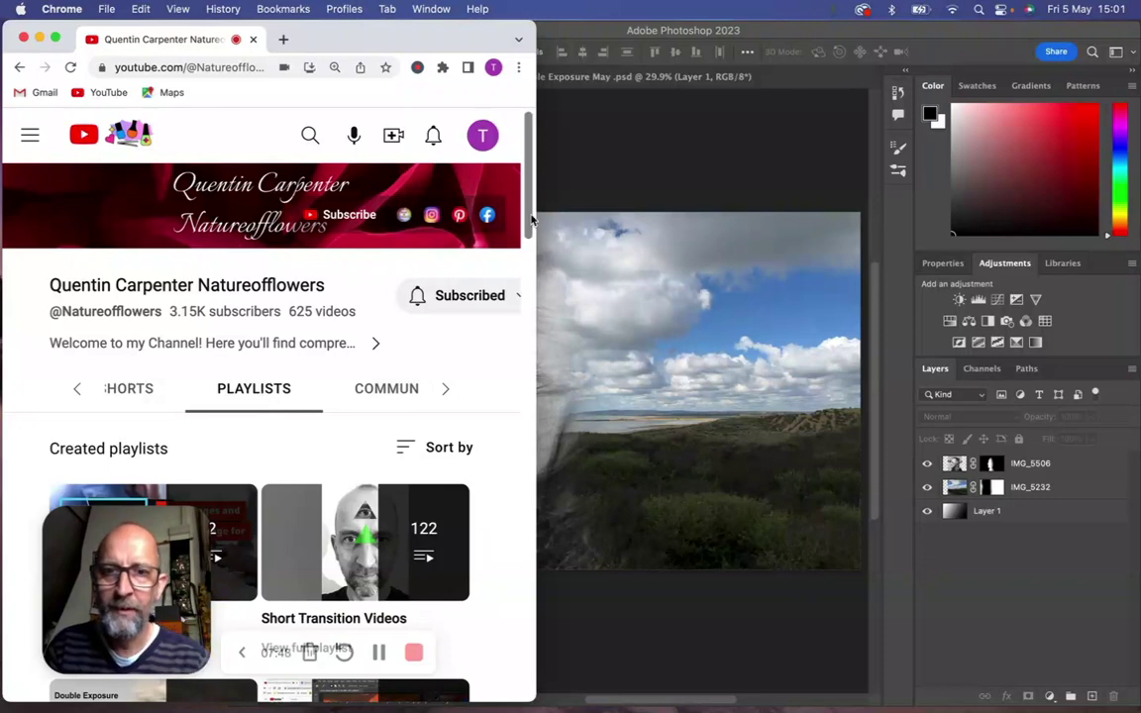
{"action": "scroll", "coordinate": [520, 312], "scroll_direction": "down", "scroll_amount": 10}
{"action": "scroll", "coordinate": [519, 325], "scroll_direction": "down", "scroll_amount": 6}
{"action": "scroll", "coordinate": [513, 385], "scroll_direction": "down", "scroll_amount": 12}
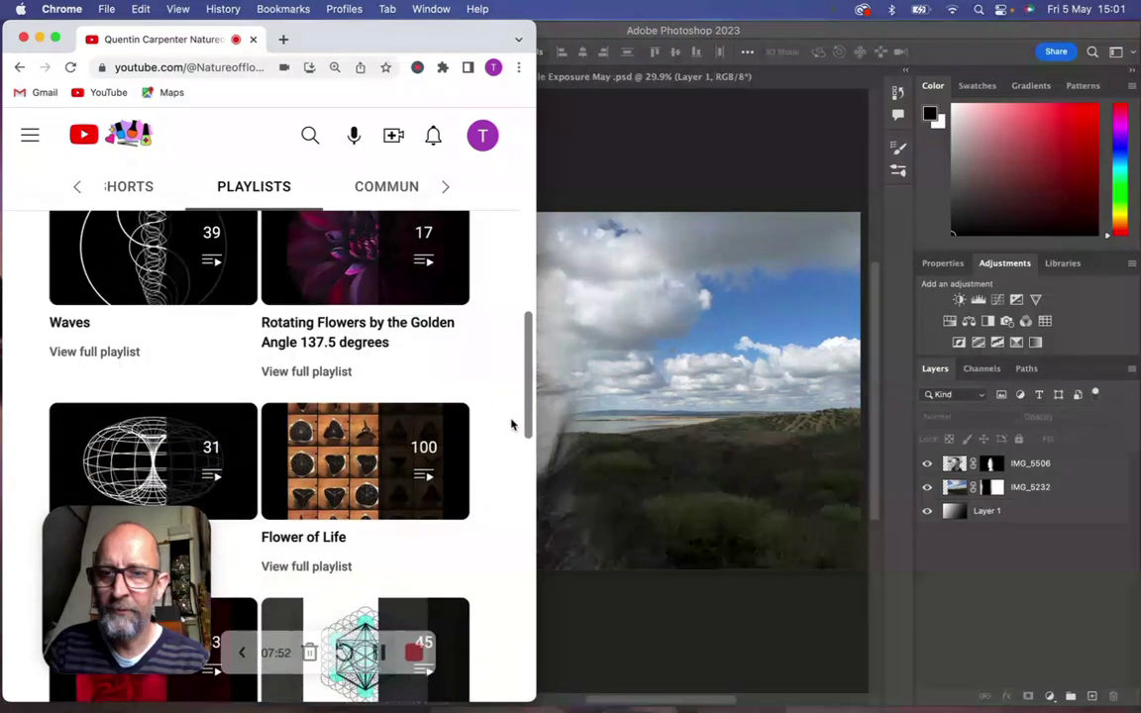
{"action": "scroll", "coordinate": [511, 520], "scroll_direction": "down", "scroll_amount": 2}
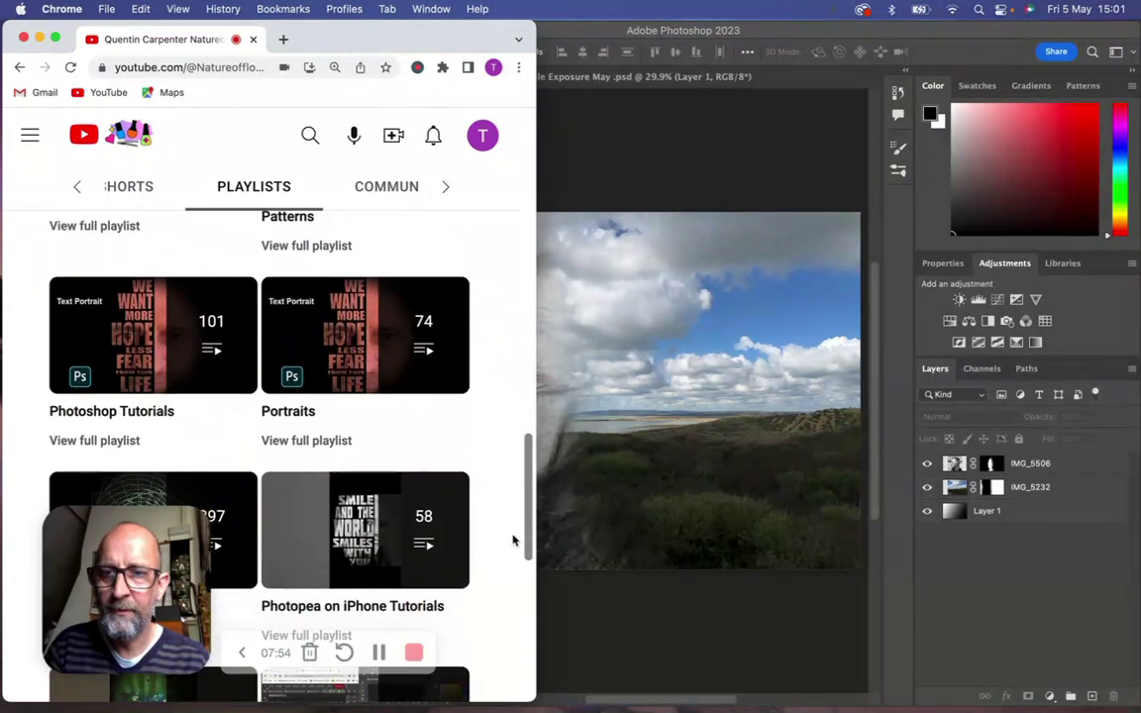
- View the full Photoshop Tutorials playlist and scroll through its 101 videos
{"action": "mouse_move", "coordinate": [165, 399]}
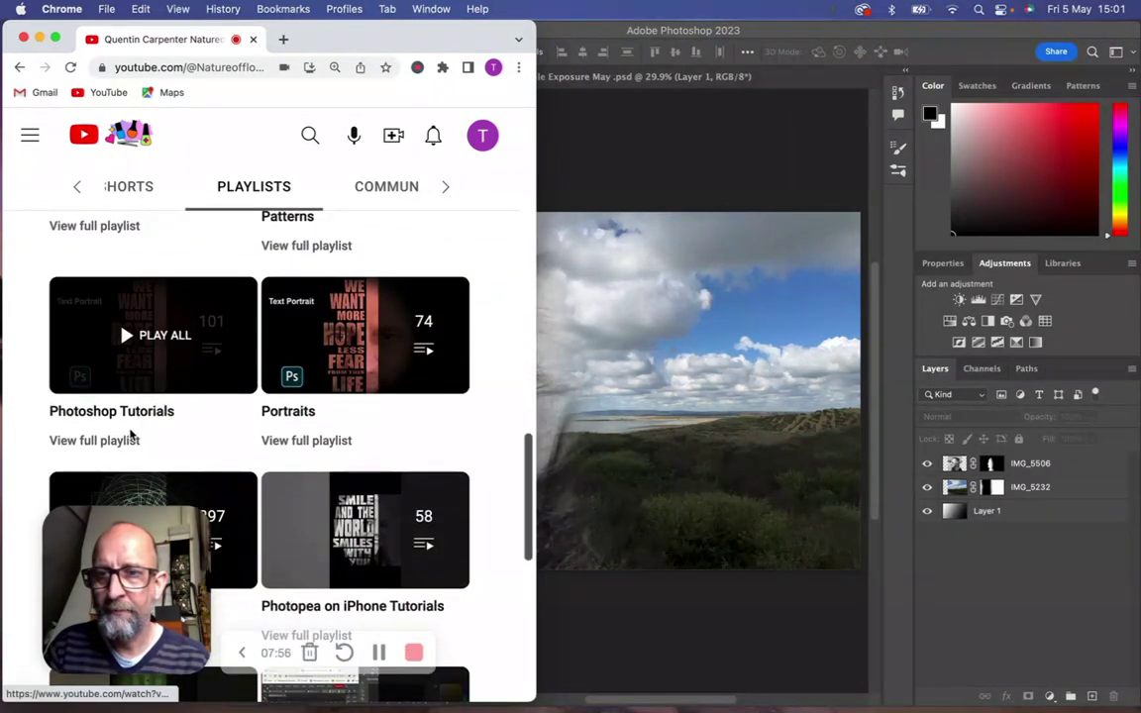
{"action": "left_click", "coordinate": [125, 443]}
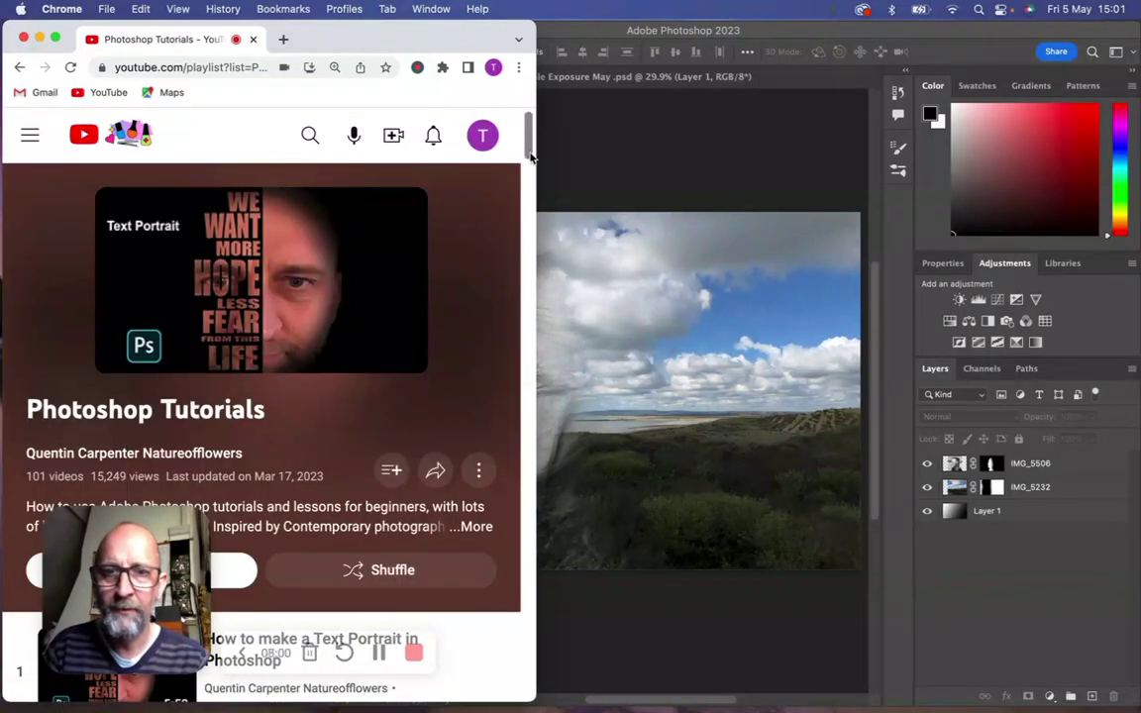
{"action": "mouse_move", "coordinate": [531, 135]}
{"action": "left_mouse_down"}
{"action": "mouse_move", "coordinate": [542, 337]}
{"action": "mouse_move", "coordinate": [523, 119]}
{"action": "left_mouse_up"}
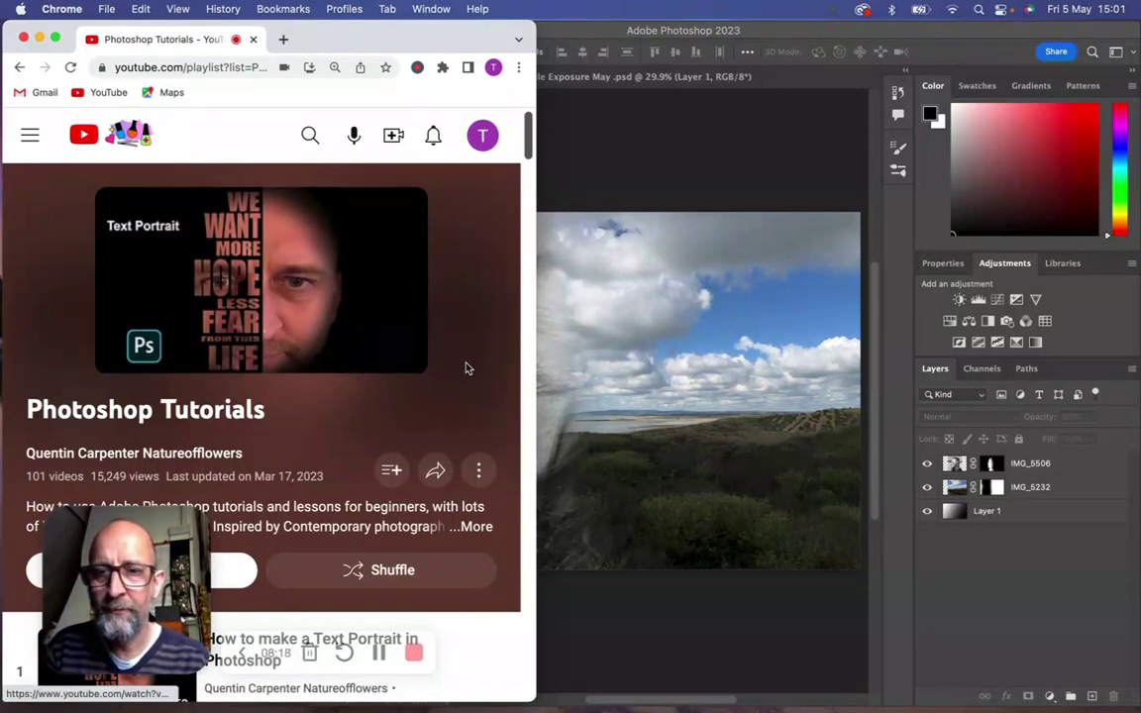
{"action": "left_click_drag", "start_coordinate": [529, 137], "coordinate": [530, 154]}
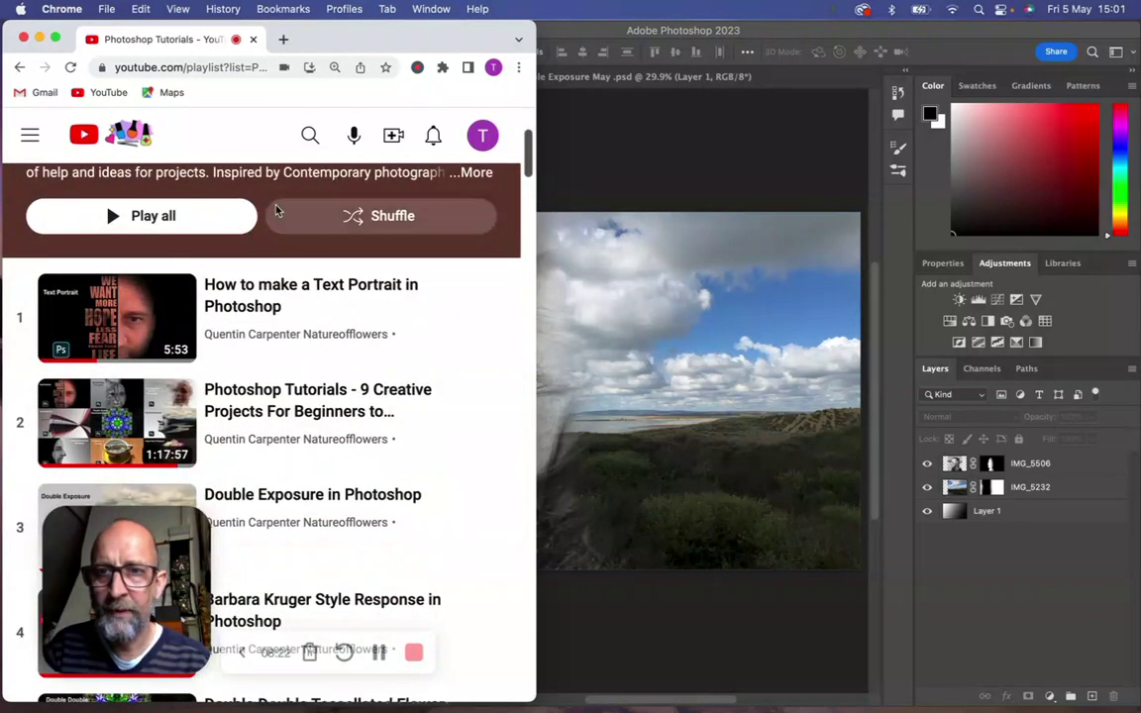